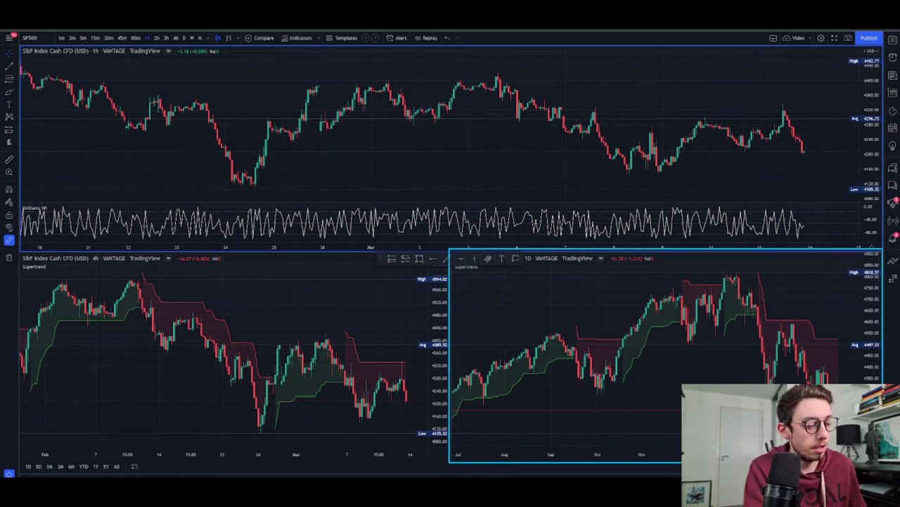
# Outline the 4-hour and 1-hour charts freehand and mark the Williams %R indicator with an arrow.
pyautogui.moveTo(19, 252); pyautogui.dragTo(439, 470)
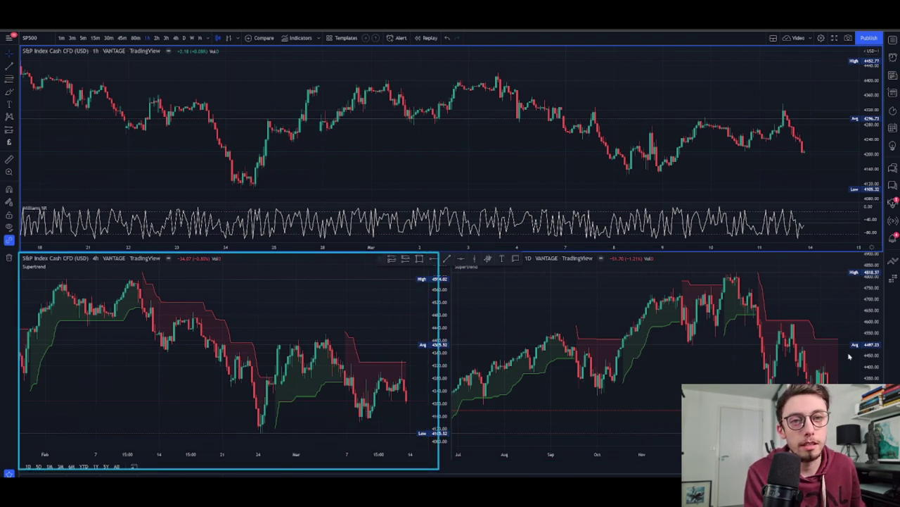
pyautogui.moveTo(21, 47); pyautogui.dragTo(887, 244)
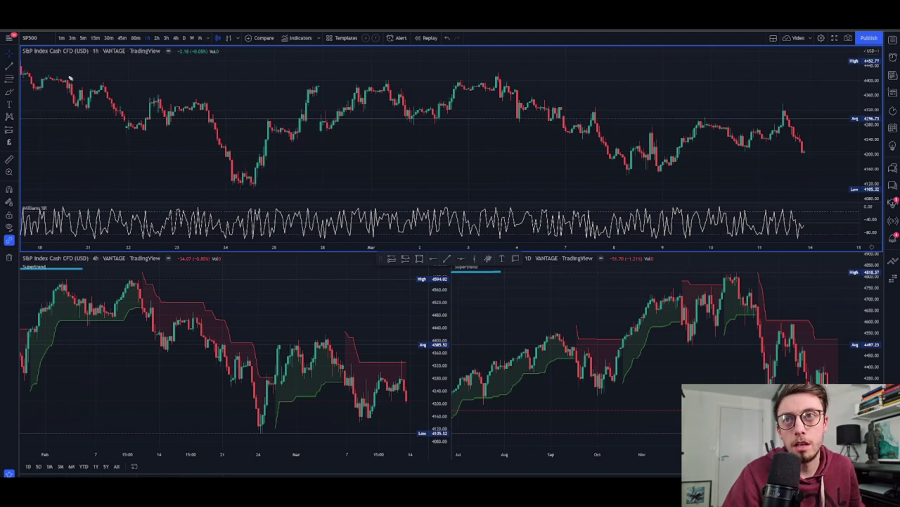
pyautogui.moveTo(62, 165)
pyautogui.mouseDown()
pyautogui.moveTo(42, 203)
pyautogui.moveTo(62, 191)
pyautogui.mouseUp()
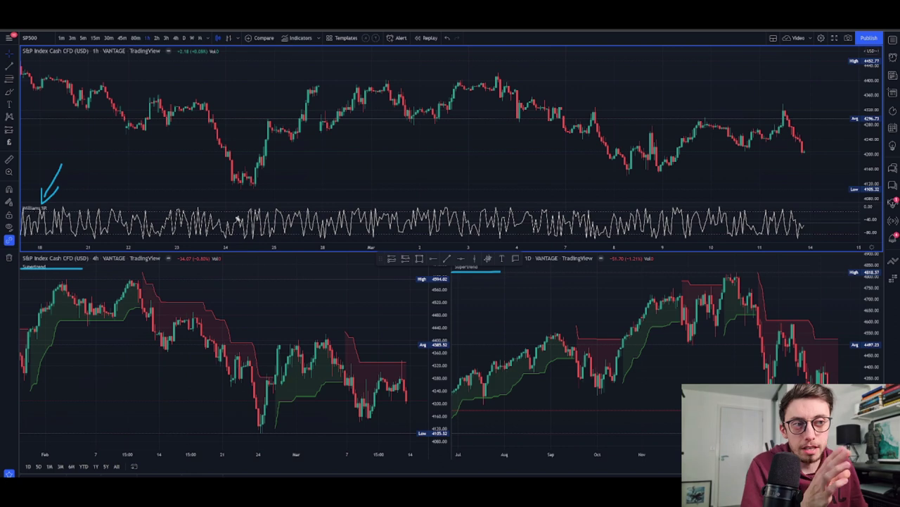
# Draw arrows pointing at the red Supertrend zones on the daily and 4-hour charts.
pyautogui.moveTo(810, 263)
pyautogui.mouseDown()
pyautogui.moveTo(772, 320)
pyautogui.moveTo(797, 309)
pyautogui.mouseUp()
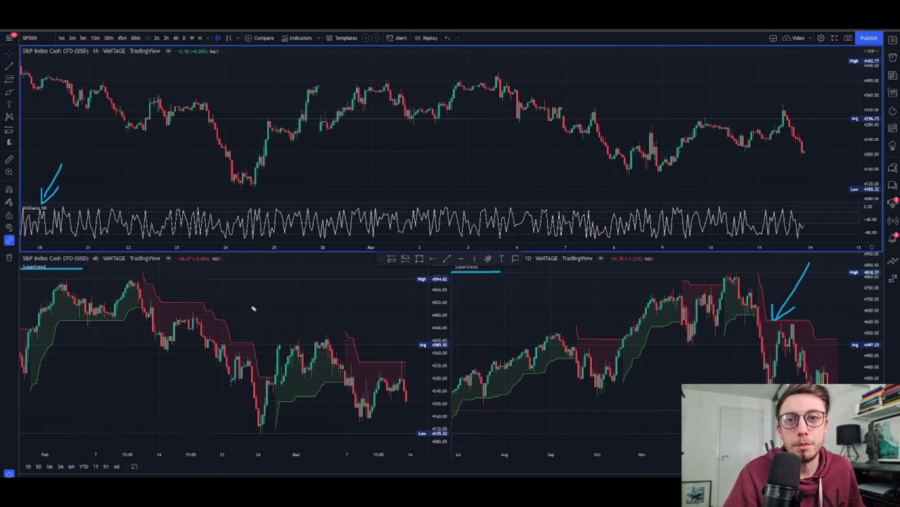
pyautogui.moveTo(299, 275); pyautogui.dragTo(238, 326)
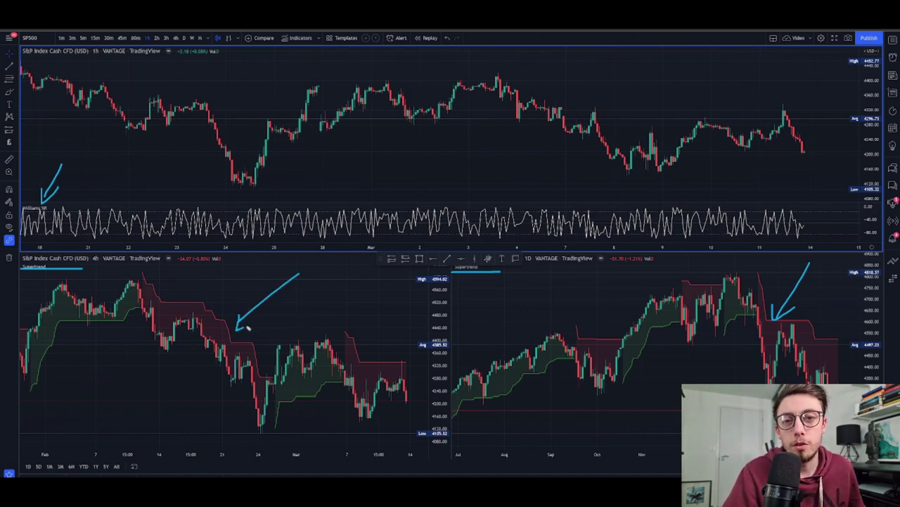
pyautogui.moveTo(405, 289)
pyautogui.mouseDown()
pyautogui.moveTo(396, 350)
pyautogui.moveTo(415, 328)
pyautogui.mouseUp()
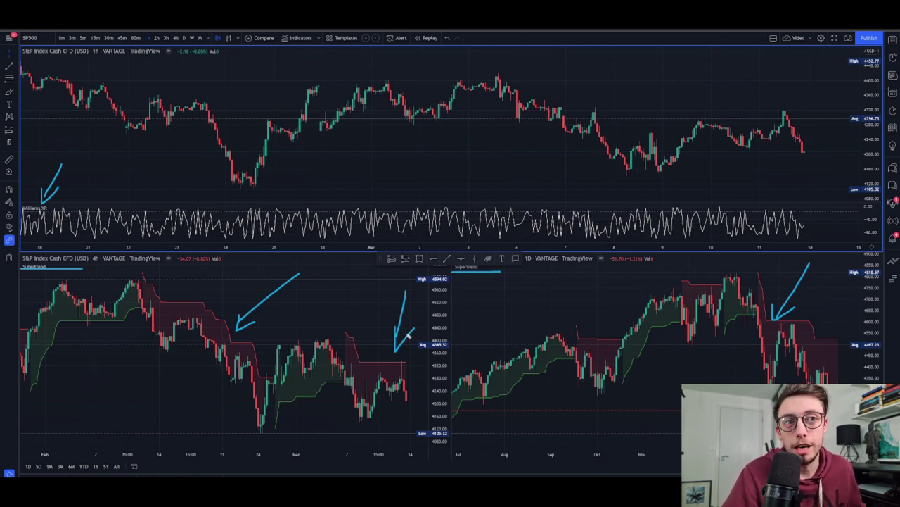
# Circle the most recent Williams %R stretch and draw curved arrows from the 1-hour chart to the 4-hour and daily charts.
pyautogui.moveTo(785, 209)
pyautogui.mouseDown()
pyautogui.moveTo(739, 250)
pyautogui.moveTo(640, 219)
pyautogui.mouseUp()
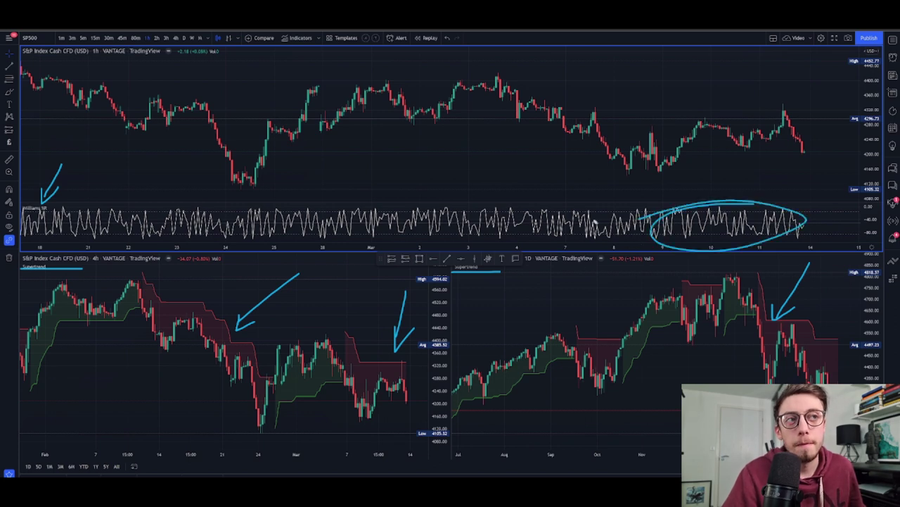
pyautogui.moveTo(547, 169)
pyautogui.mouseDown()
pyautogui.moveTo(559, 269)
pyautogui.moveTo(547, 285)
pyautogui.mouseUp()
pyautogui.moveTo(489, 195)
pyautogui.mouseDown()
pyautogui.moveTo(398, 304)
pyautogui.moveTo(411, 302)
pyautogui.mouseUp()
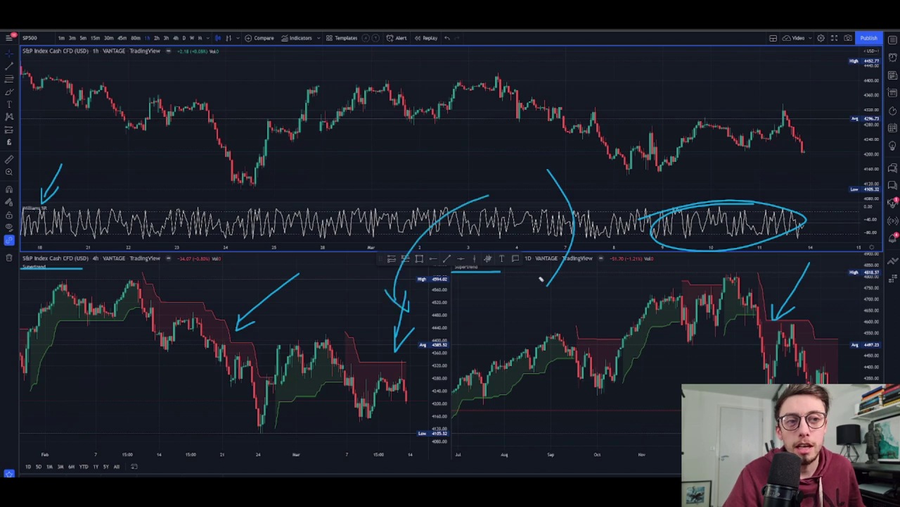
pyautogui.moveTo(540, 278); pyautogui.dragTo(569, 282)
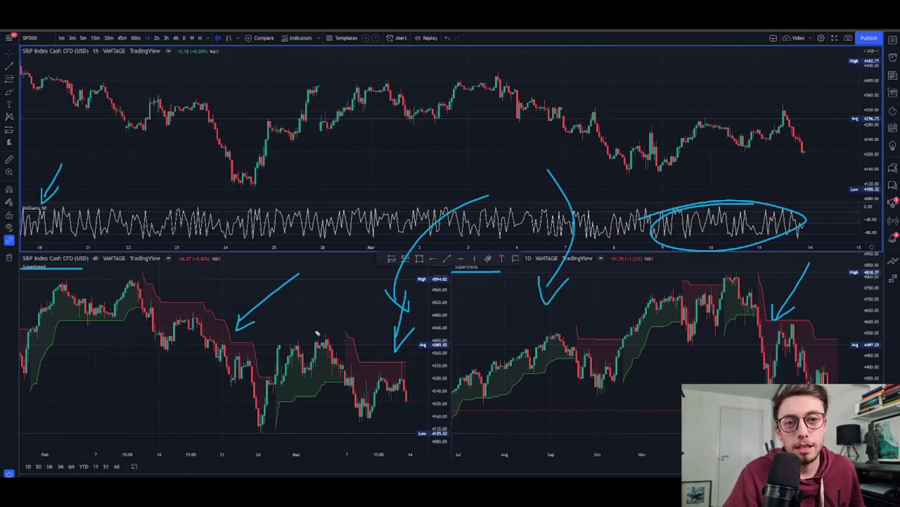
# Circle price swings on the 1-hour, daily and 4-hour charts and clear all the freehand annotations.
pyautogui.moveTo(774, 82)
pyautogui.mouseDown()
pyautogui.moveTo(816, 161)
pyautogui.moveTo(707, 68)
pyautogui.mouseUp()
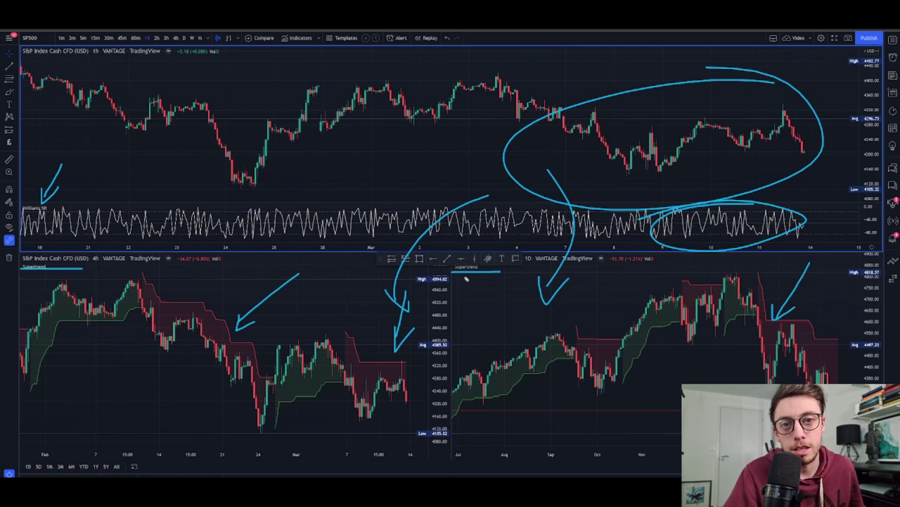
pyautogui.moveTo(660, 286)
pyautogui.mouseDown()
pyautogui.moveTo(599, 293)
pyautogui.moveTo(582, 328)
pyautogui.mouseUp()
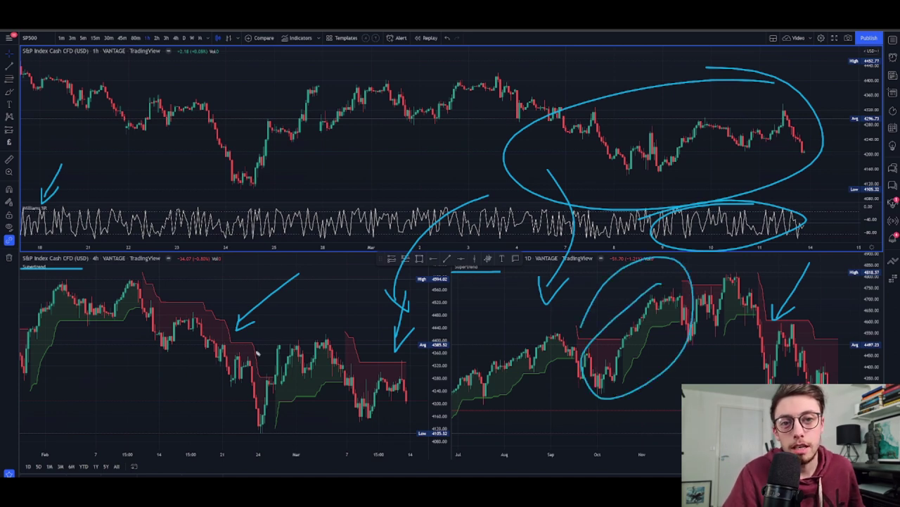
pyautogui.moveTo(331, 328)
pyautogui.mouseDown()
pyautogui.moveTo(251, 413)
pyautogui.moveTo(276, 350)
pyautogui.mouseUp()
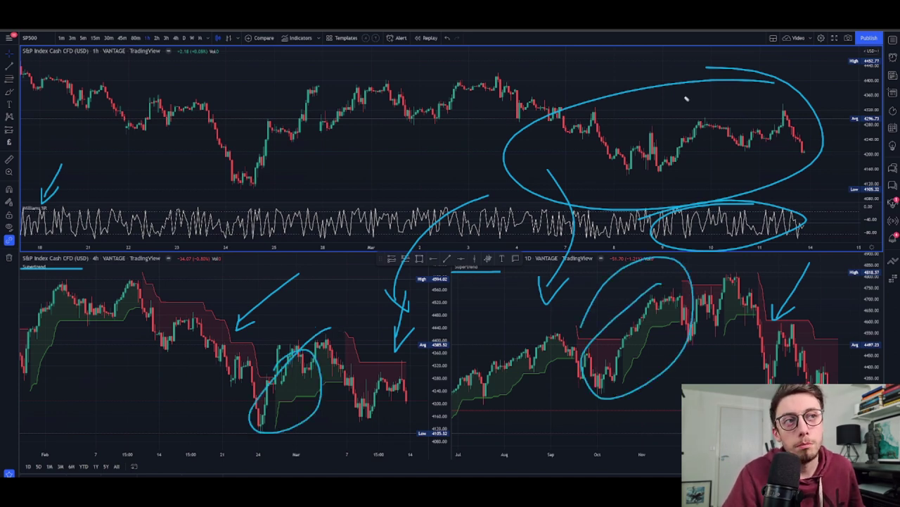
pyautogui.moveTo(686, 99)
pyautogui.mouseDown()
pyautogui.moveTo(637, 115)
pyautogui.moveTo(548, 173)
pyautogui.mouseUp()
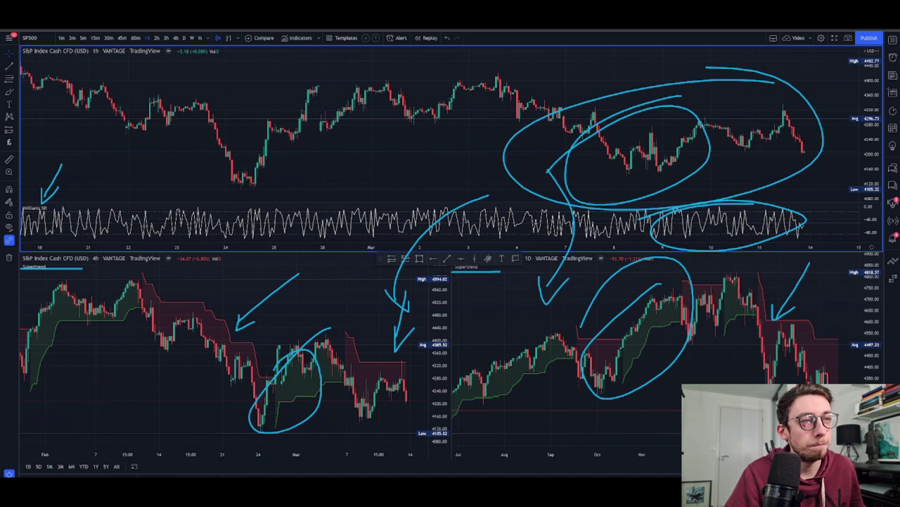
pyautogui.press('Escape')
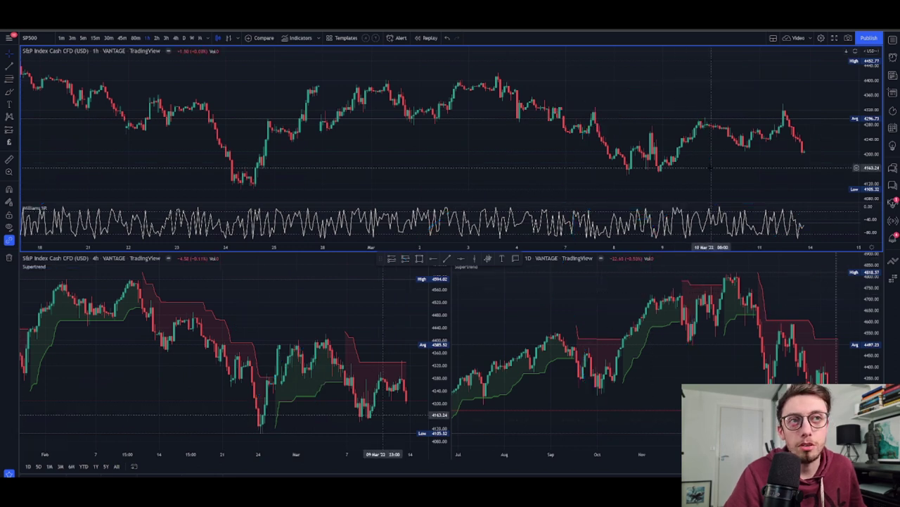
# Zoom the 1-hour chart in on the latest March candles and stretch its price scale.
pyautogui.scroll(2, 703, 167)
pyautogui.scroll(2, 697, 169)
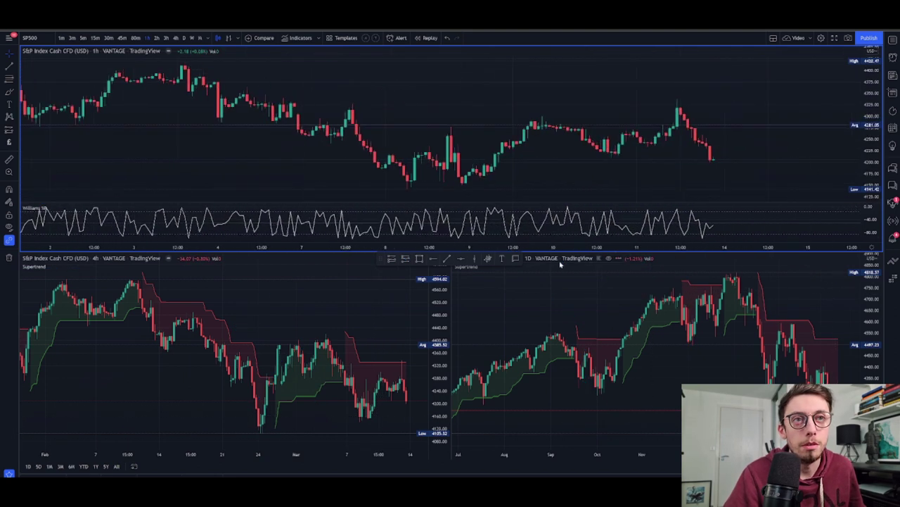
pyautogui.moveTo(872, 177); pyautogui.dragTo(873, 159)
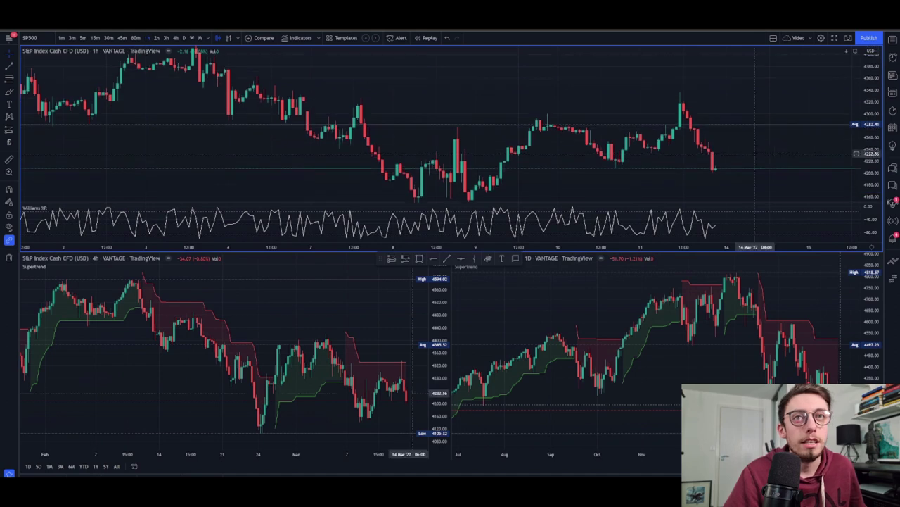
pyautogui.moveTo(756, 147)
pyautogui.mouseDown()
pyautogui.moveTo(756, 127)
pyautogui.moveTo(752, 134)
pyautogui.mouseUp()
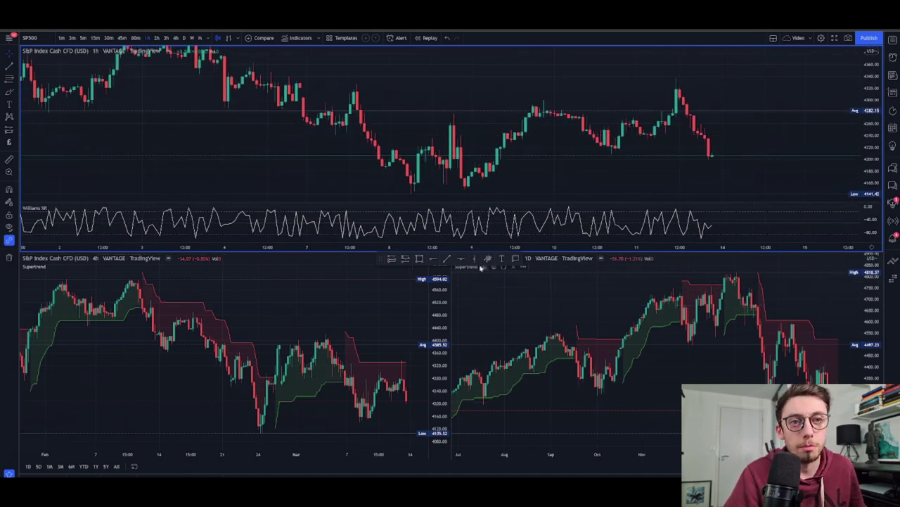
pyautogui.click(406, 259)
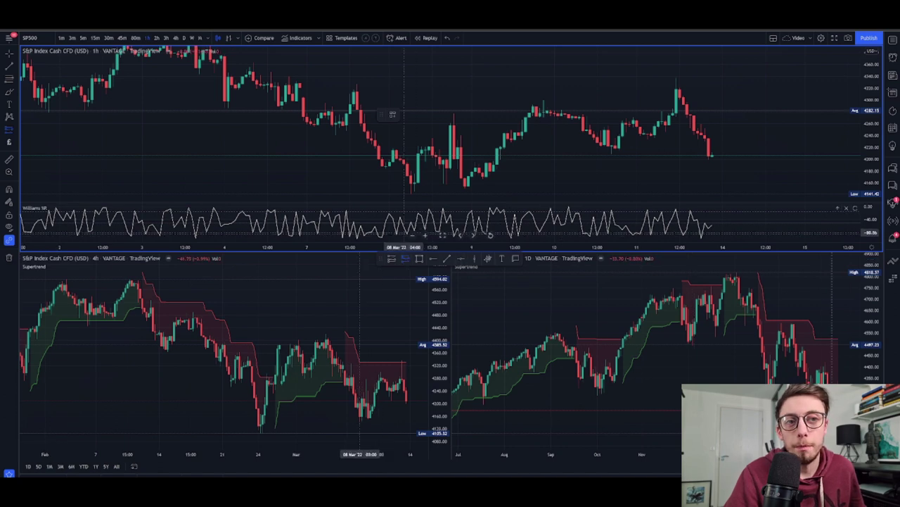
pyautogui.click(9, 55)
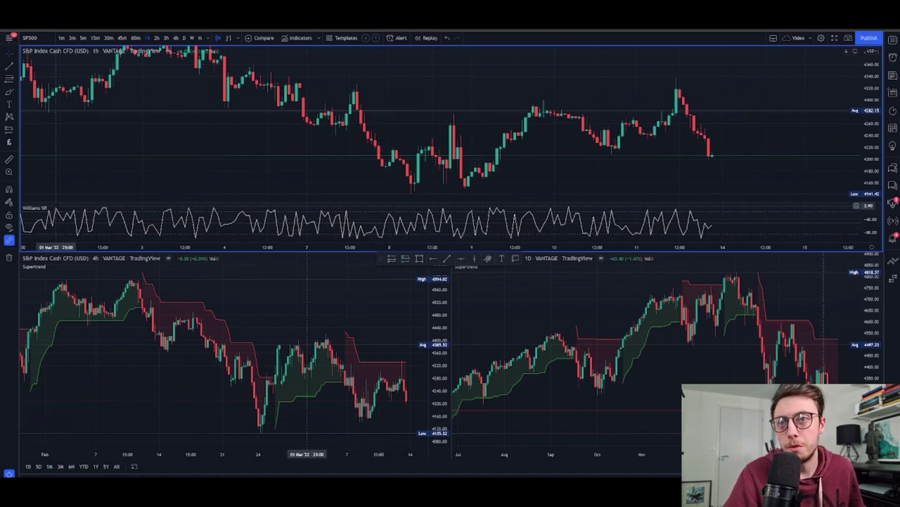
# Open the Williams %R settings and review its inputs, available timeframes and style levels.
pyautogui.click(62, 208)
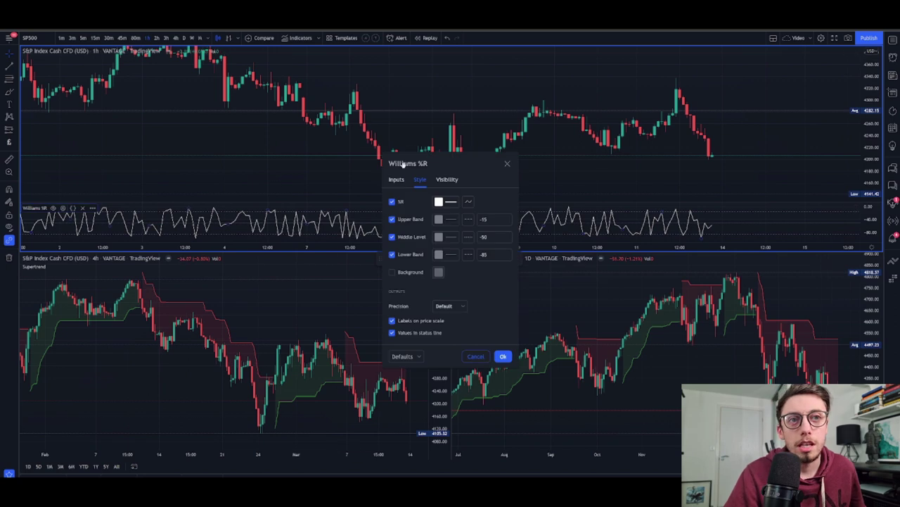
pyautogui.moveTo(388, 180); pyautogui.dragTo(249, 136)
pyautogui.click(255, 135)
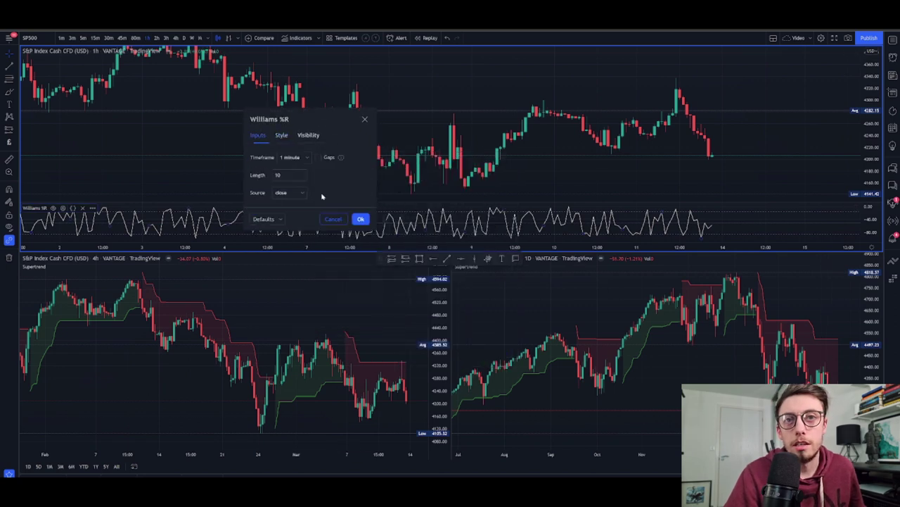
pyautogui.click(305, 157)
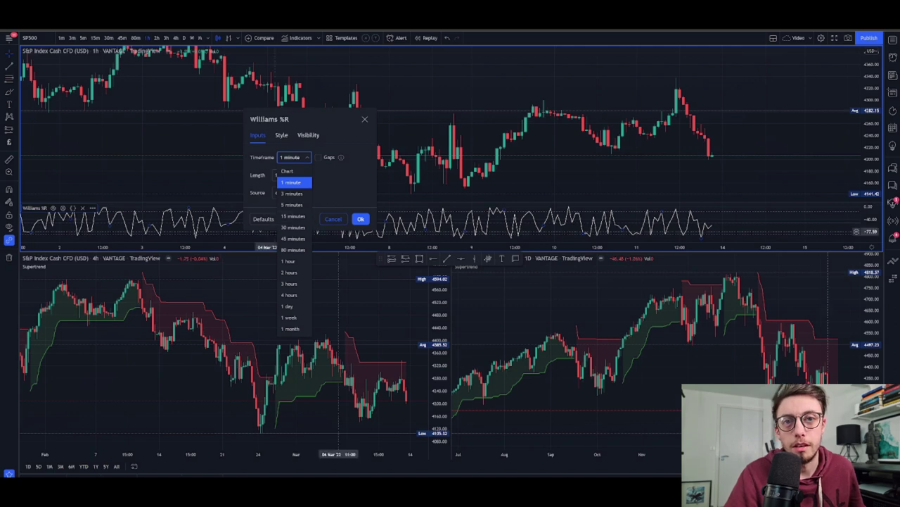
pyautogui.click(323, 179)
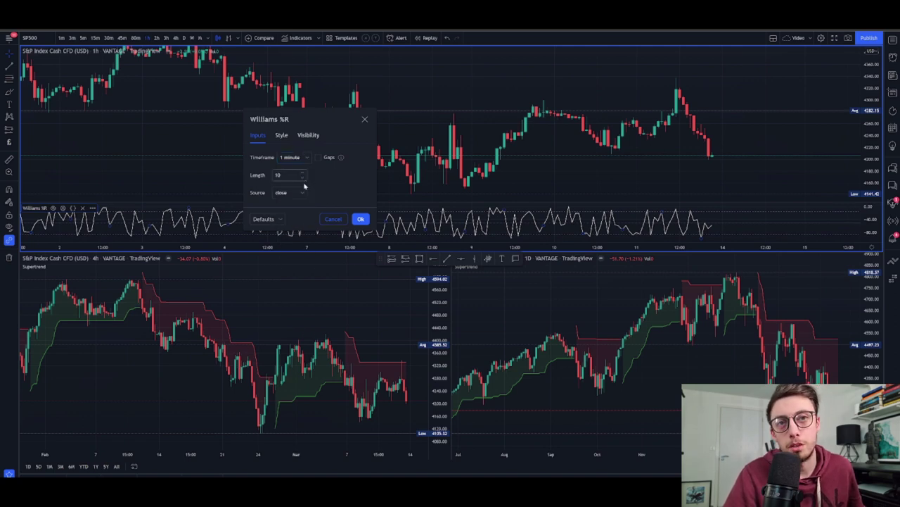
pyautogui.click(281, 135)
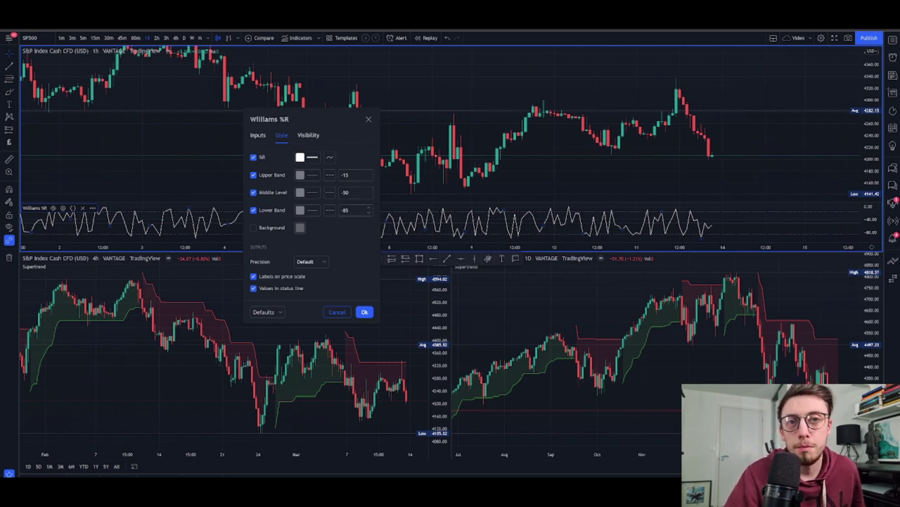
# Try the 1 hour timeframe for Williams %R, return it to 1 minute and close the settings.
pyautogui.click(257, 135)
pyautogui.click(295, 157)
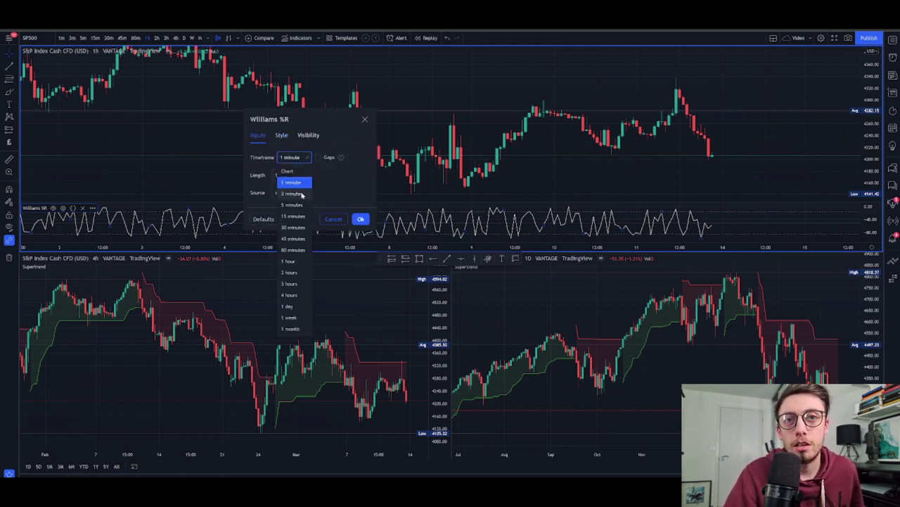
pyautogui.click(299, 262)
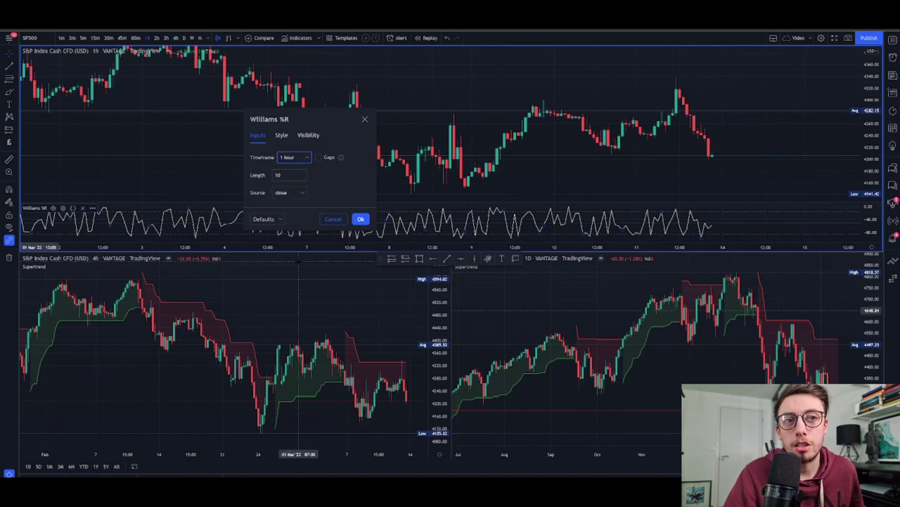
pyautogui.click(294, 157)
pyautogui.click(299, 183)
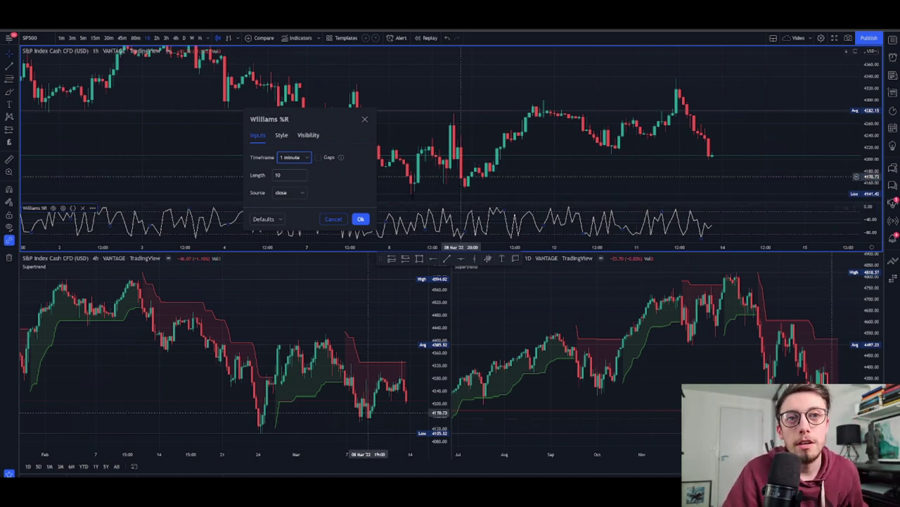
pyautogui.click(360, 219)
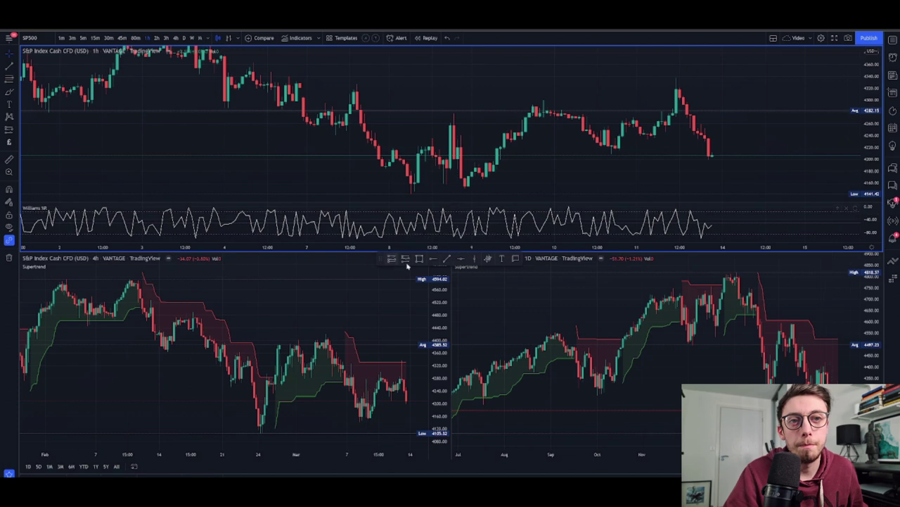
# Open the Supertrend settings on the daily chart to review its inputs.
pyautogui.doubleClick(637, 361)
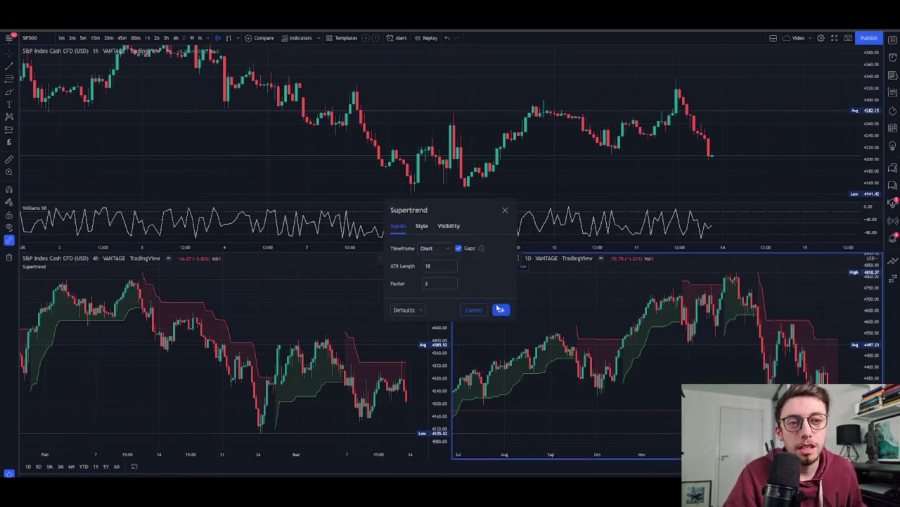
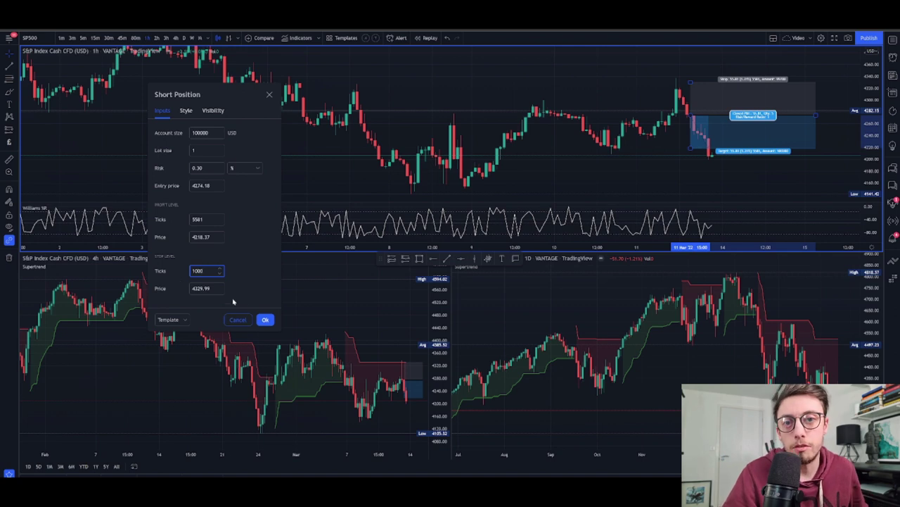
# Apply a stop level of 1000 ticks to the short position on the 1-hour chart.
pyautogui.click(266, 320)
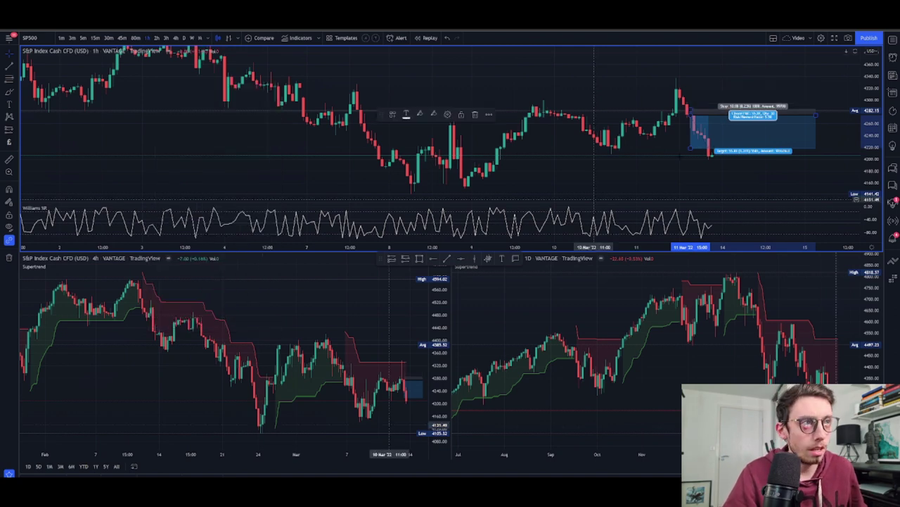
pyautogui.click(729, 162)
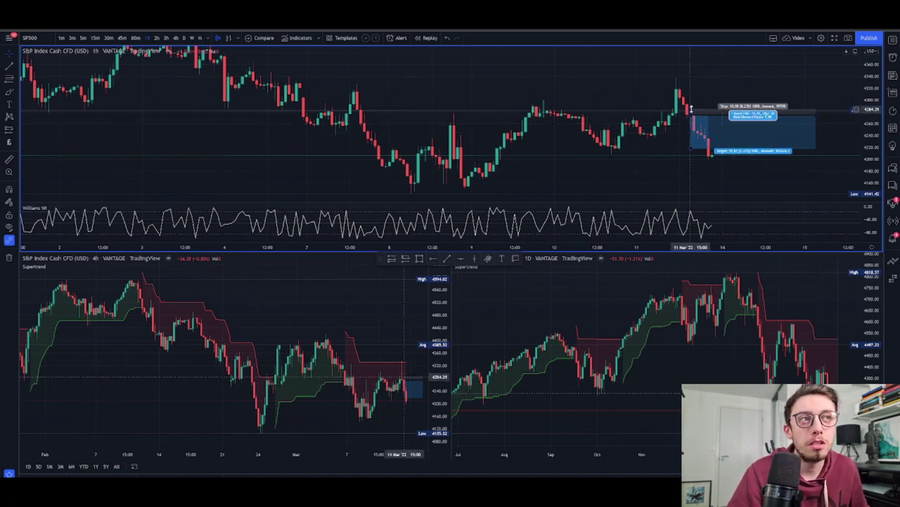
# Raise the short position's stop level to just above the recent swing high, at about 4336.
pyautogui.moveTo(691, 109); pyautogui.dragTo(691, 102)
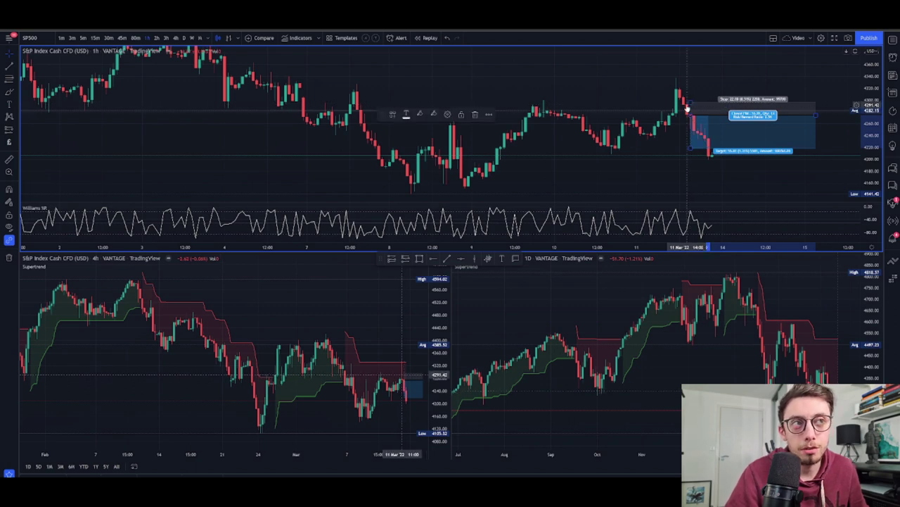
pyautogui.click(700, 93)
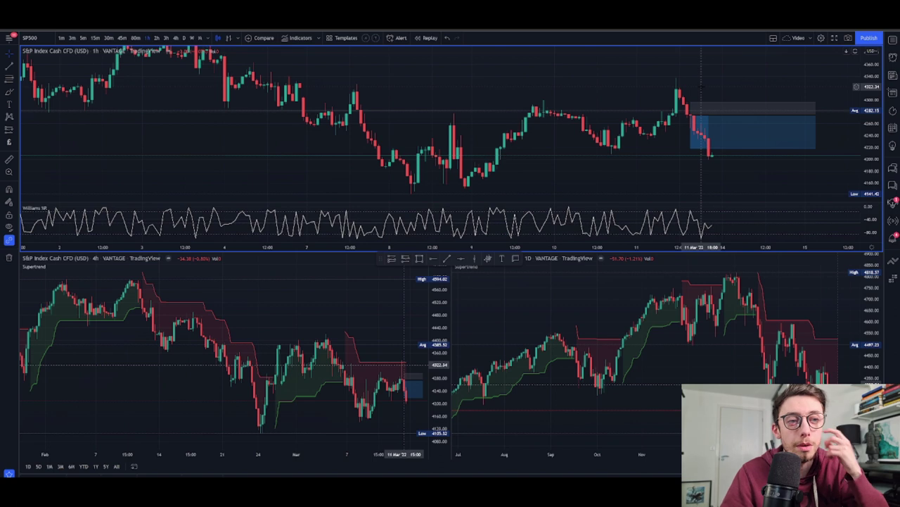
pyautogui.moveTo(690, 104); pyautogui.dragTo(672, 78)
pyautogui.click(671, 78)
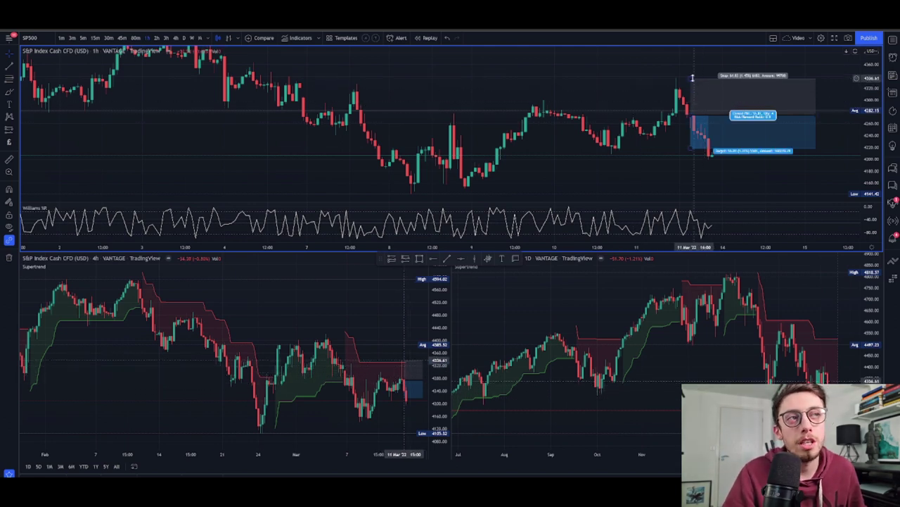
# Tighten the short position's stop to about 26.75 points above entry and extend its target to just below the latest 1-hour candle.
pyautogui.moveTo(692, 79); pyautogui.dragTo(693, 99)
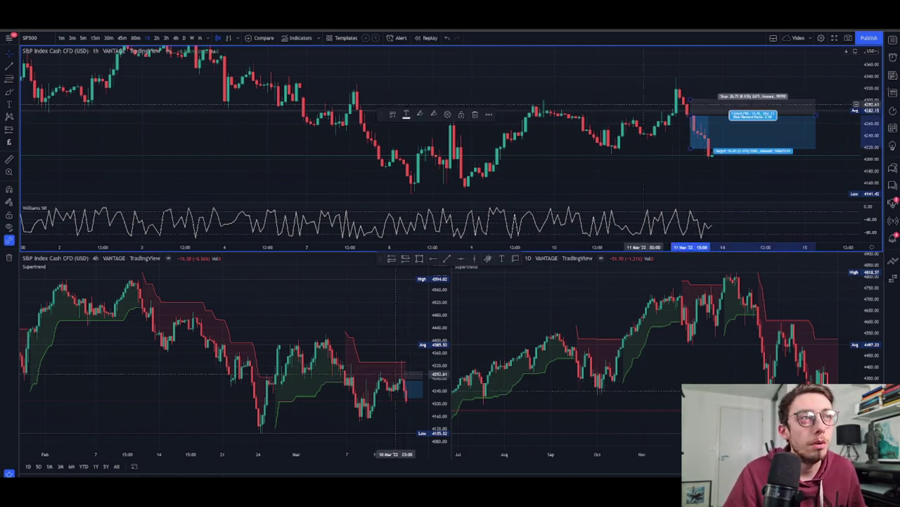
pyautogui.moveTo(692, 149); pyautogui.dragTo(691, 156)
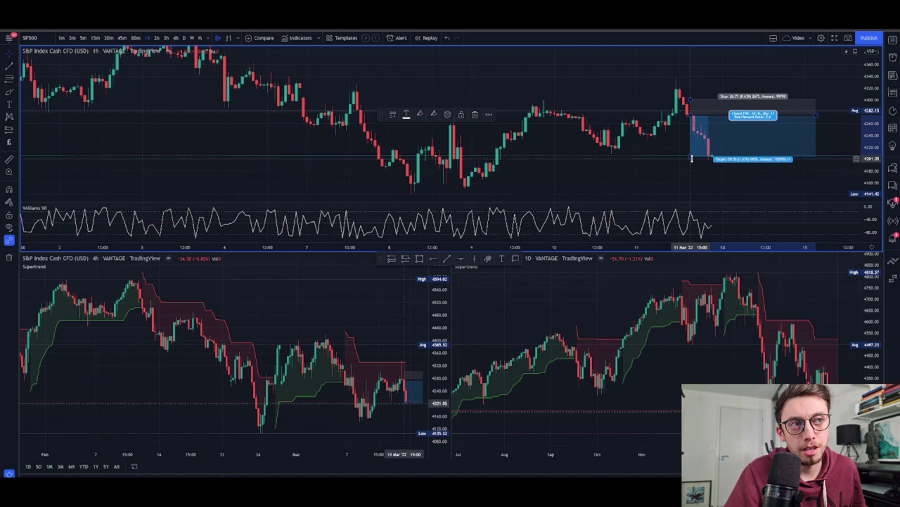
pyautogui.moveTo(692, 158); pyautogui.dragTo(692, 163)
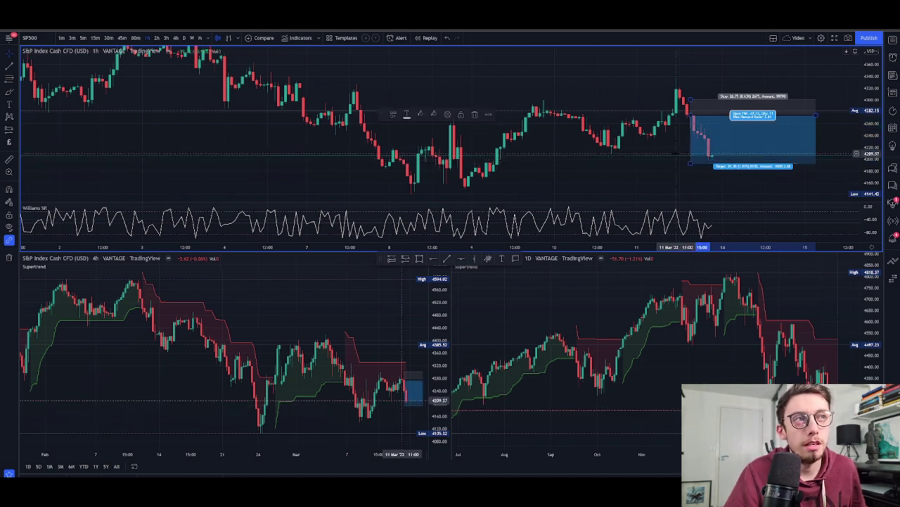
# Tighten the short position's stop to about 22 points and shorten the box so it ends before midday on 14 March.
pyautogui.moveTo(692, 99); pyautogui.dragTo(692, 102)
pyautogui.click(685, 168)
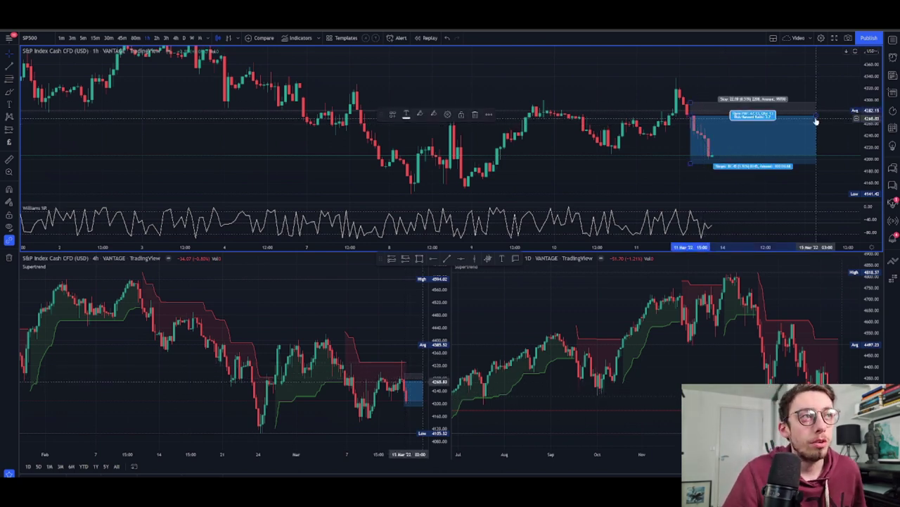
pyautogui.moveTo(816, 116); pyautogui.dragTo(780, 116)
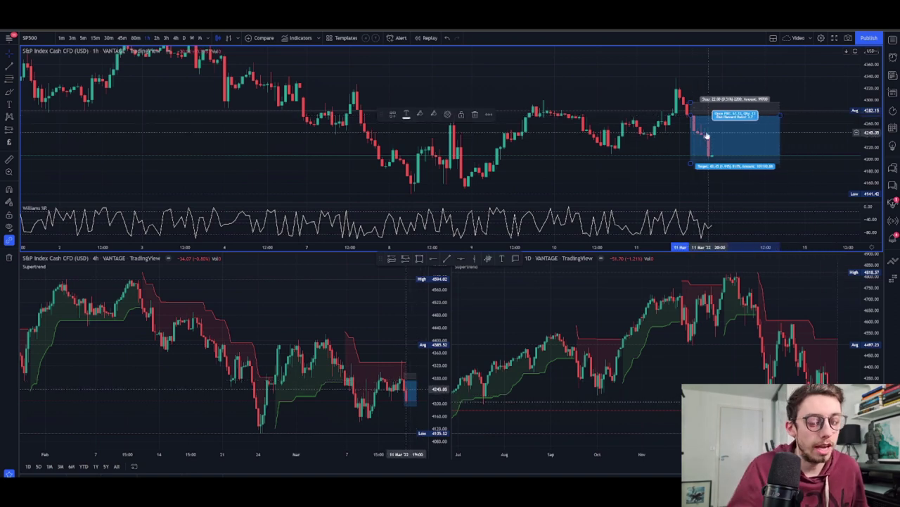
# Copy the short position to the 11 March swing high and align the copy's entry with the peak candle.
pyautogui.moveTo(709, 141)
pyautogui.mouseDown()
pyautogui.moveTo(692, 109)
pyautogui.moveTo(688, 135)
pyautogui.mouseUp()
pyautogui.click(676, 160)
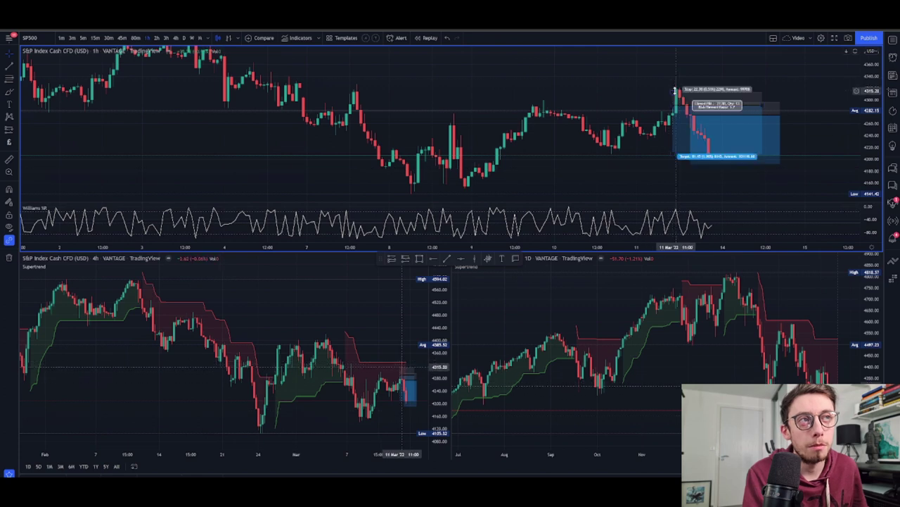
pyautogui.click(687, 122)
pyautogui.click(661, 143)
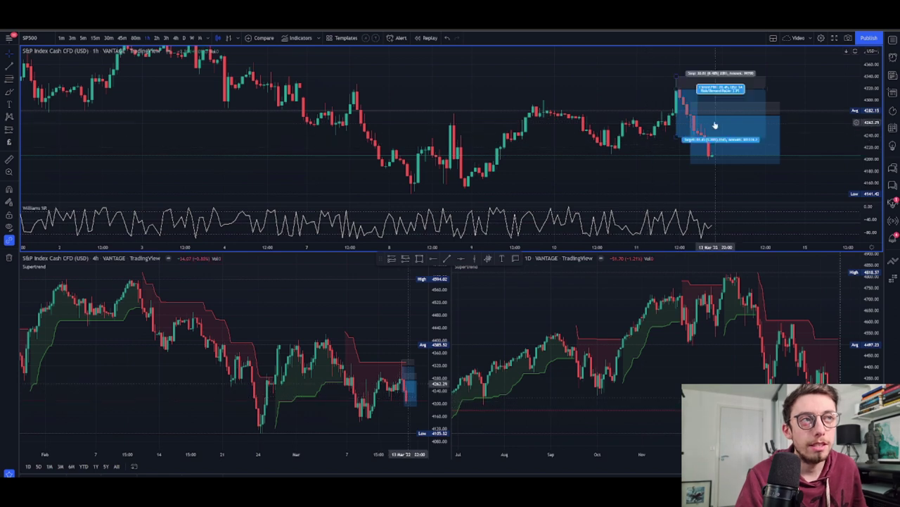
# Place further copies of the short position at the earlier 11 March dip and at the 10 March low and morning candles.
pyautogui.keyDown('ctrl'); pyautogui.moveTo(705, 114); pyautogui.dragTo(677, 158); pyautogui.keyUp('ctrl')
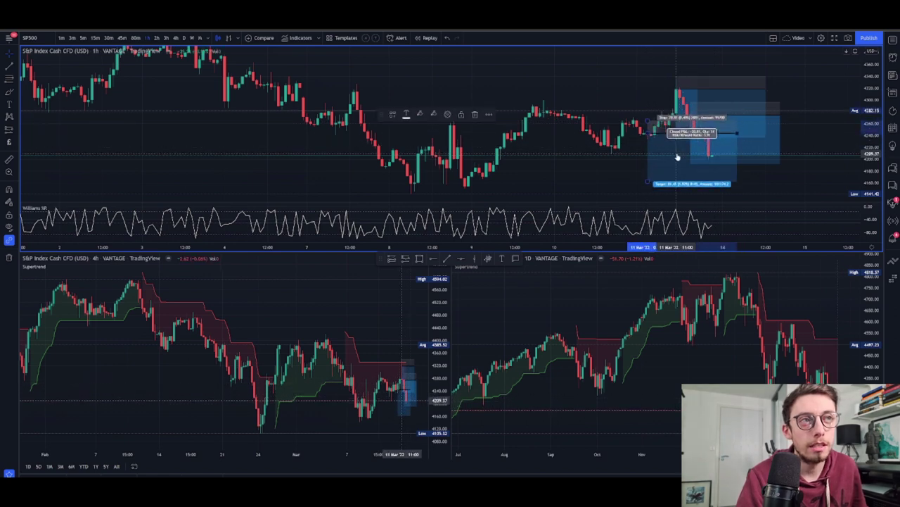
pyautogui.click(641, 161)
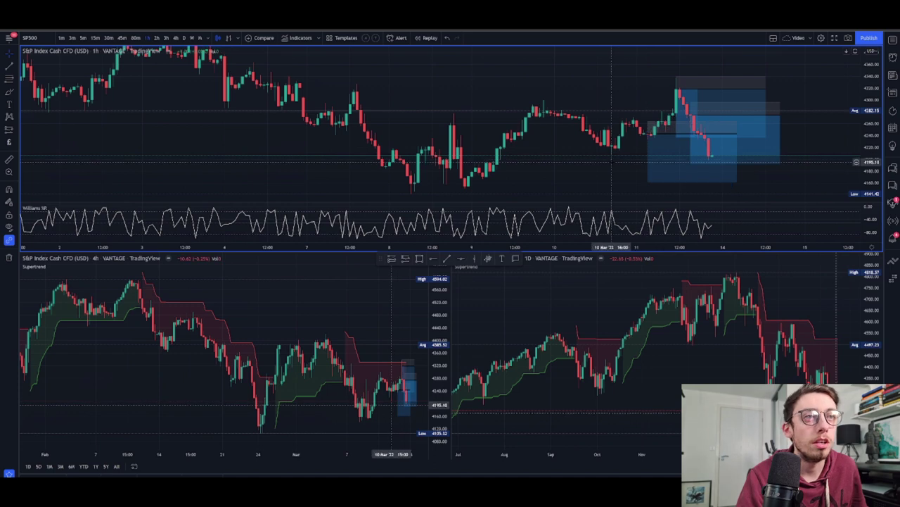
pyautogui.moveTo(647, 163); pyautogui.dragTo(617, 165)
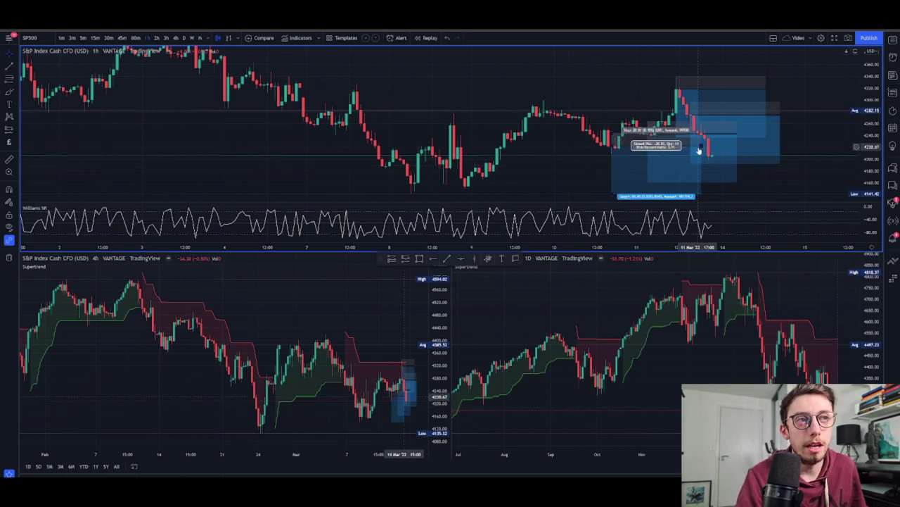
pyautogui.moveTo(649, 165)
pyautogui.mouseDown()
pyautogui.moveTo(623, 141)
pyautogui.moveTo(607, 144)
pyautogui.mouseUp()
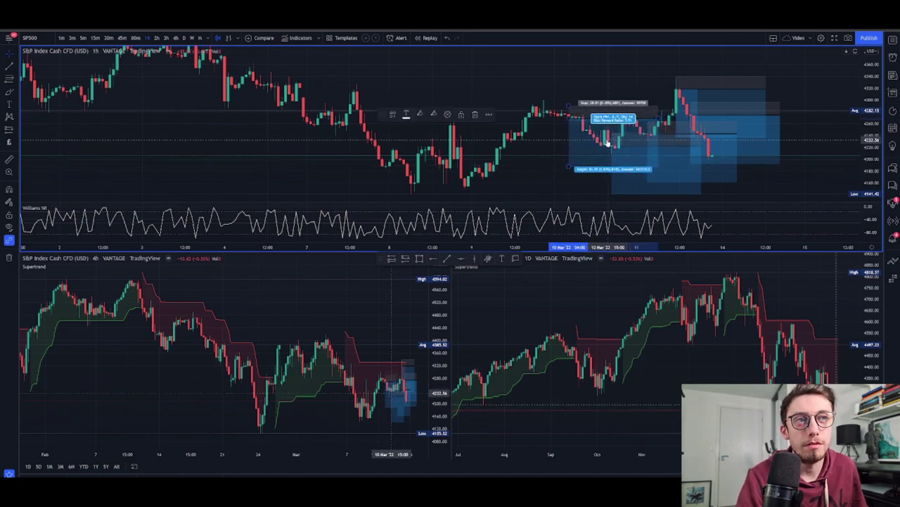
pyautogui.click(568, 140)
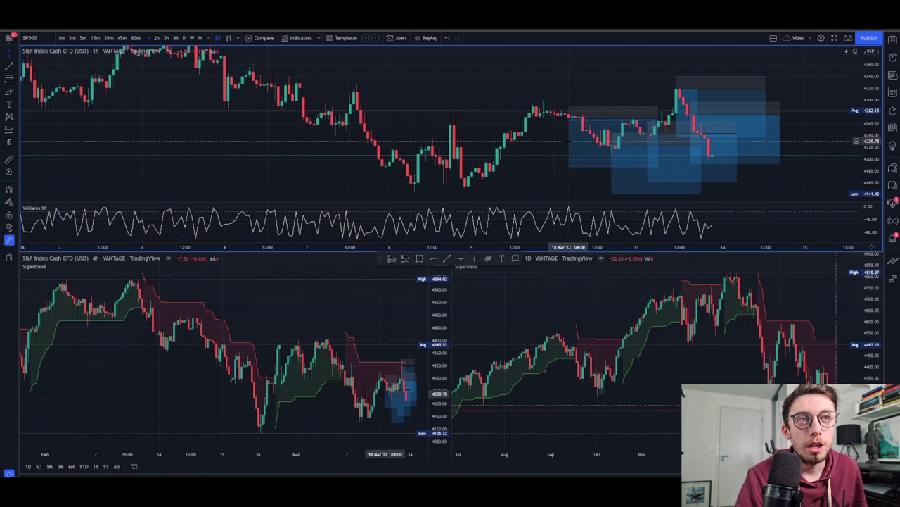
# Place further short position copies at the start of 10 March and along the 9 March rally.
pyautogui.moveTo(581, 143); pyautogui.dragTo(564, 140)
pyautogui.click(523, 159)
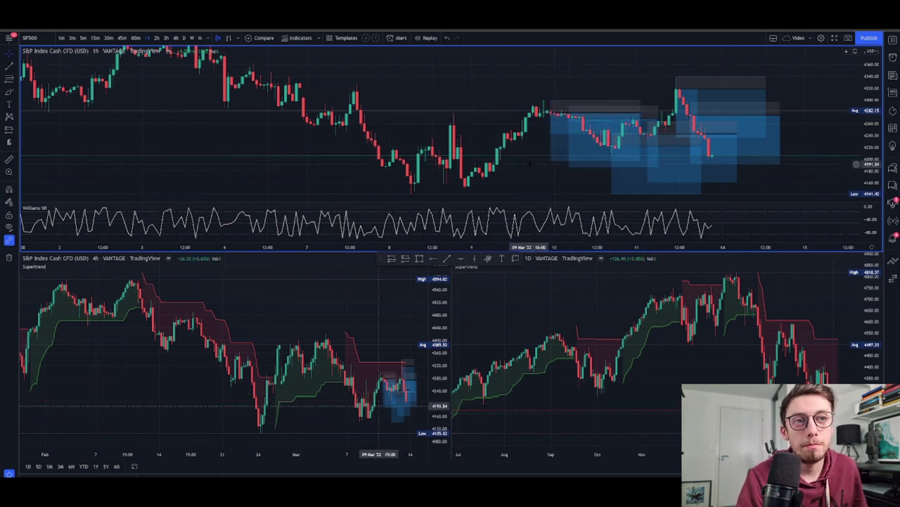
pyautogui.moveTo(568, 132)
pyautogui.mouseDown()
pyautogui.moveTo(523, 146)
pyautogui.moveTo(506, 180)
pyautogui.mouseUp()
pyautogui.click(503, 157)
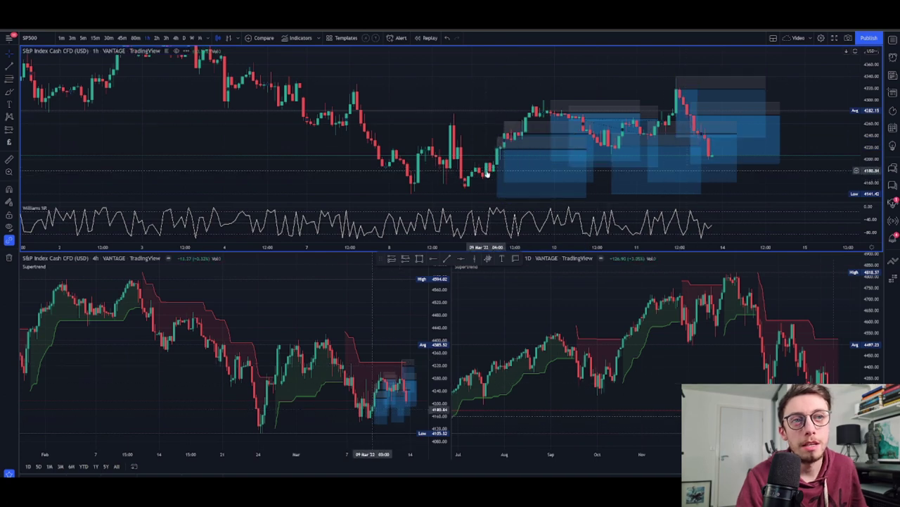
# Add more short position copies over the early 9 March candles at the base of the rally.
pyautogui.moveTo(504, 176)
pyautogui.mouseDown()
pyautogui.moveTo(491, 183)
pyautogui.moveTo(498, 192)
pyautogui.moveTo(508, 175)
pyautogui.mouseUp()
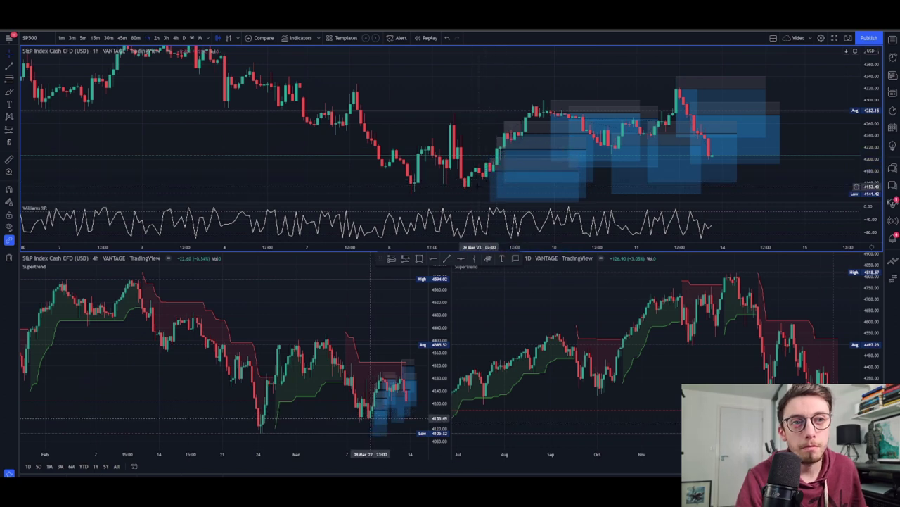
pyautogui.moveTo(514, 176); pyautogui.dragTo(493, 181)
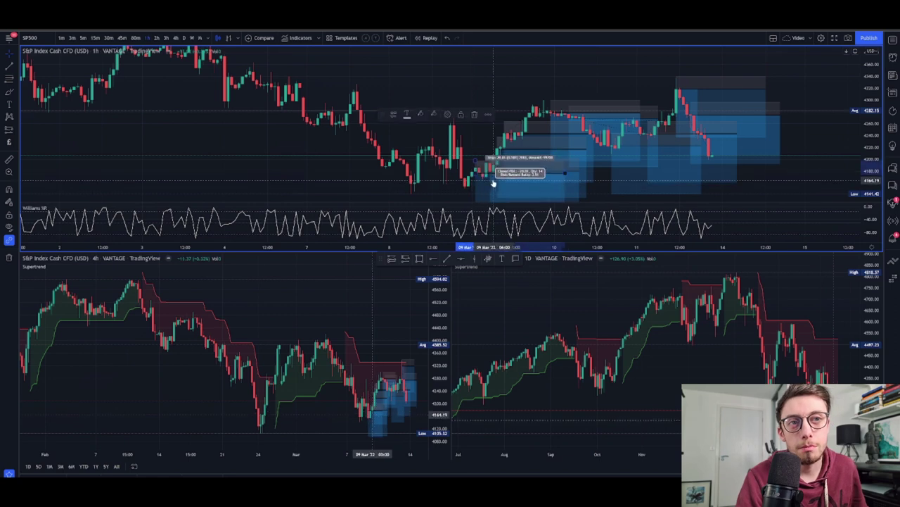
pyautogui.click(466, 147)
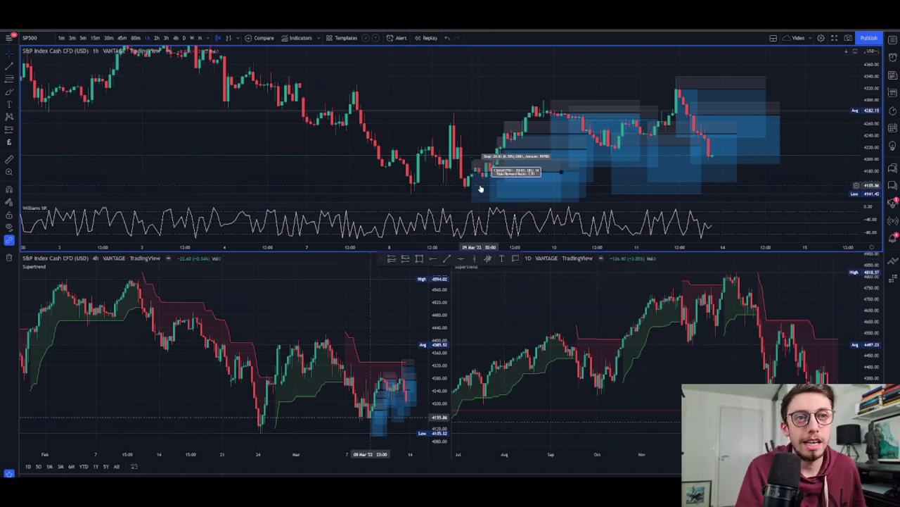
# Place short position copies at the 8 March highs and just after the 7 March swing high on the 1-hour chart.
pyautogui.keyDown('ctrl'); pyautogui.moveTo(479, 179); pyautogui.dragTo(456, 131); pyautogui.keyUp('ctrl')
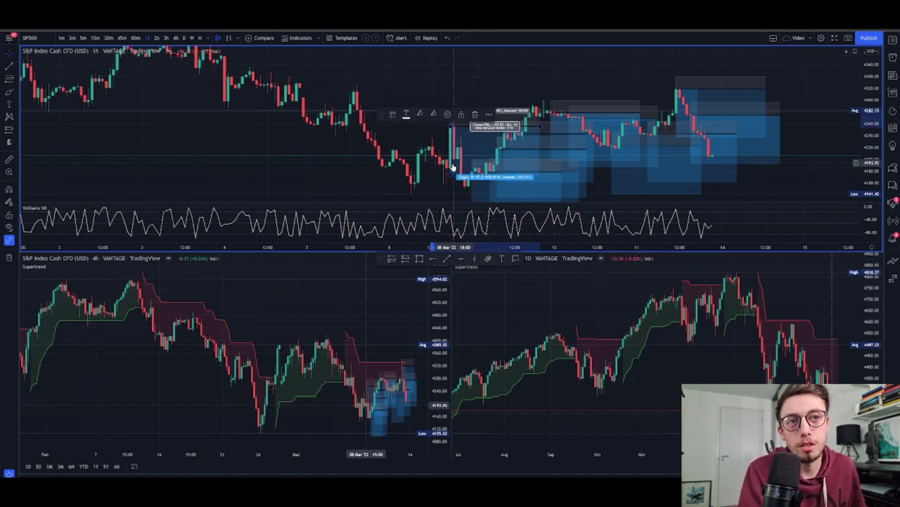
pyautogui.moveTo(444, 176)
pyautogui.mouseDown()
pyautogui.moveTo(456, 163)
pyautogui.moveTo(450, 174)
pyautogui.moveTo(440, 158)
pyautogui.mouseUp()
pyautogui.click(418, 163)
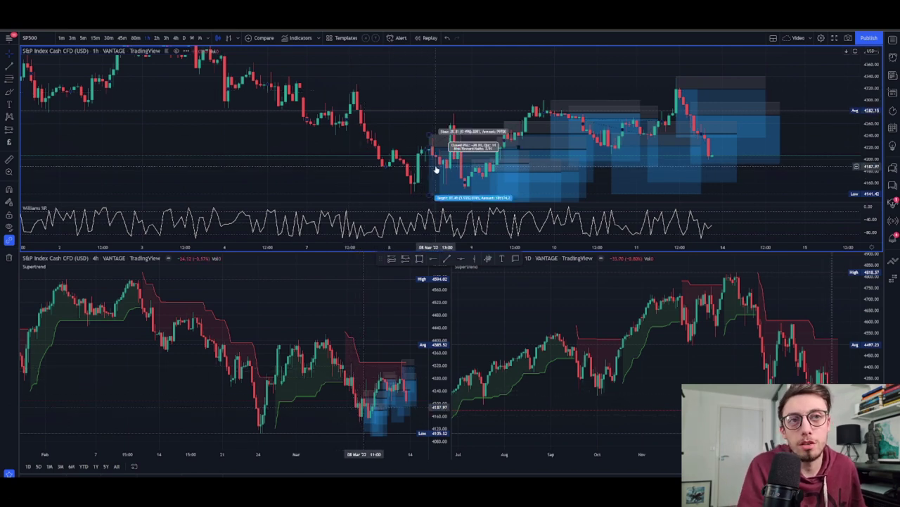
pyautogui.moveTo(435, 169)
pyautogui.mouseDown()
pyautogui.moveTo(357, 124)
pyautogui.moveTo(349, 133)
pyautogui.mouseUp()
pyautogui.click(322, 139)
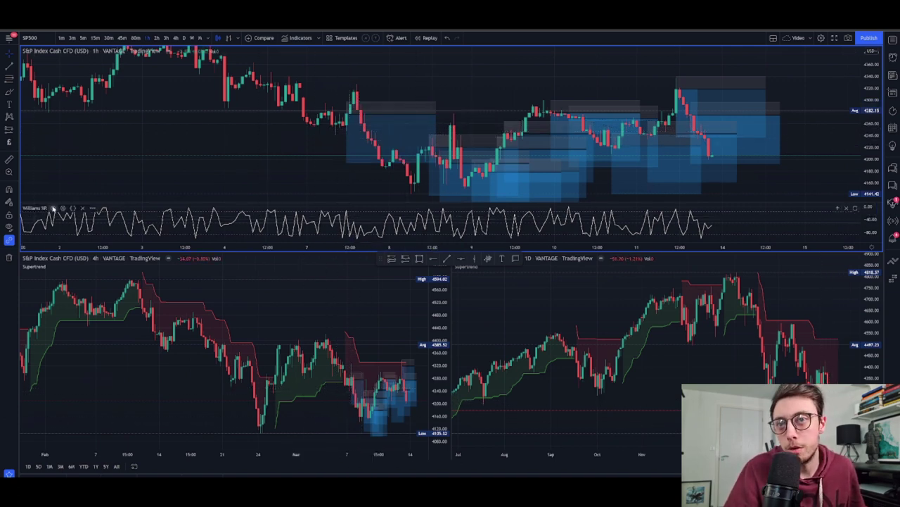
# Try a 5 minutes timeframe for Williams %R, switch it to 15 minutes and apply the setting.
pyautogui.click(63, 209)
pyautogui.click(422, 249)
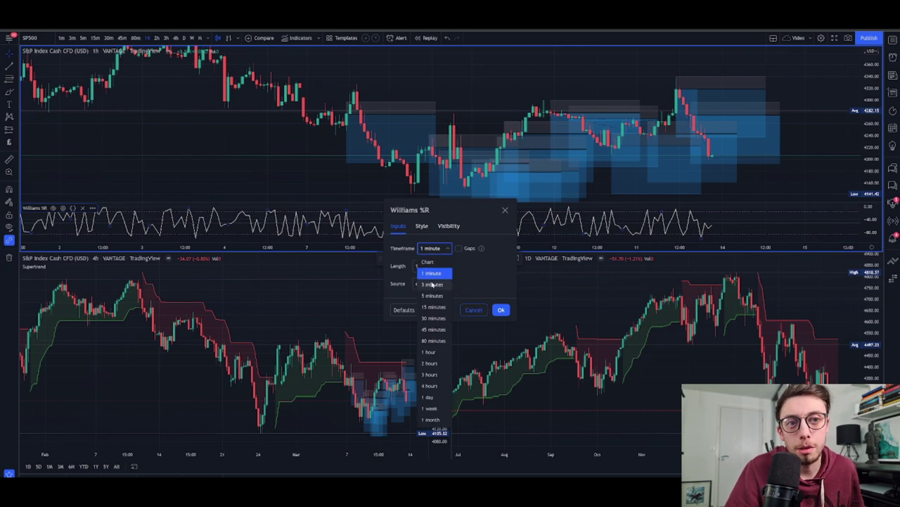
pyautogui.click(432, 295)
pyautogui.moveTo(275, 172); pyautogui.dragTo(175, 152)
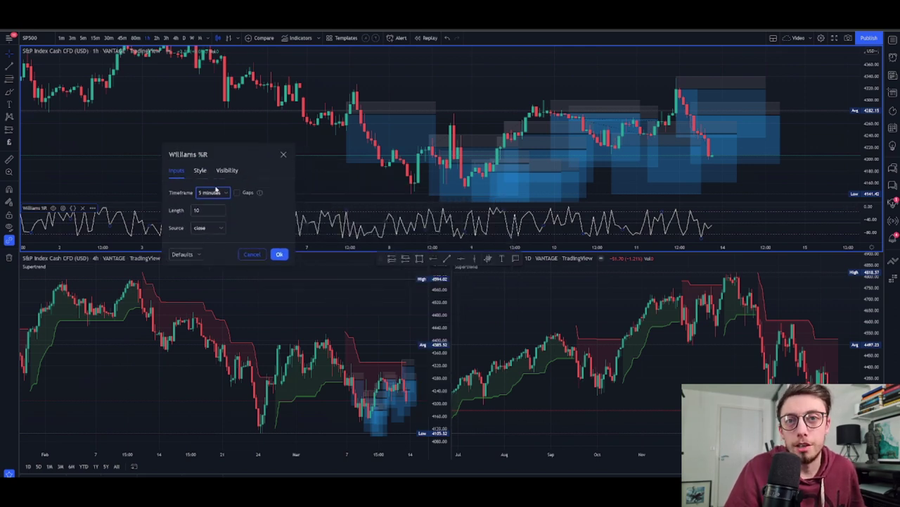
pyautogui.click(220, 195)
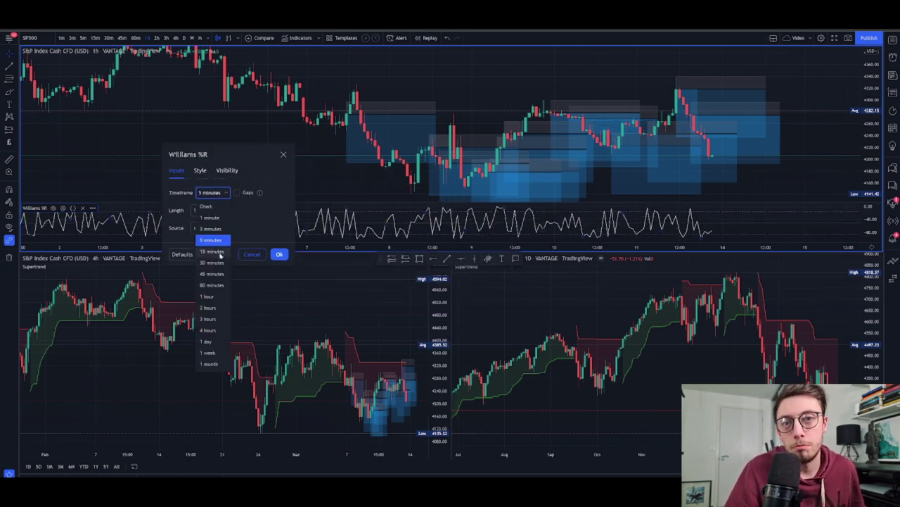
pyautogui.click(212, 251)
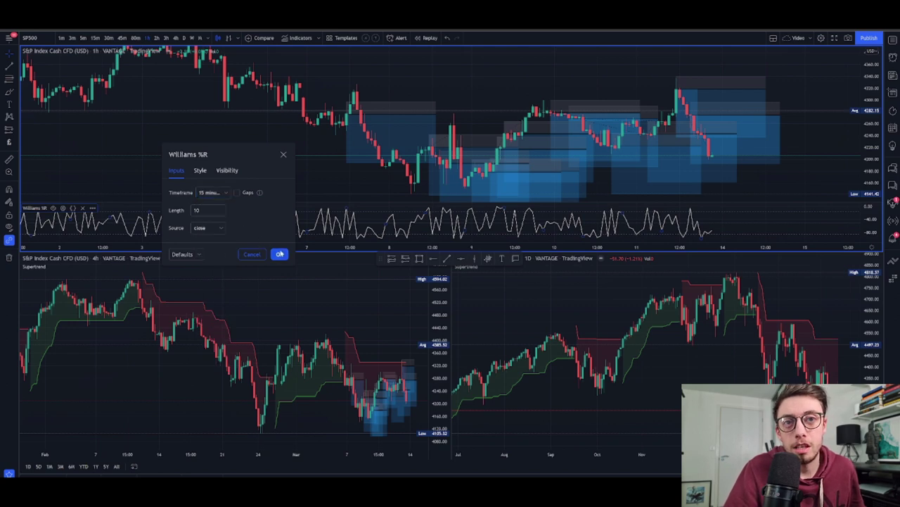
pyautogui.click(280, 254)
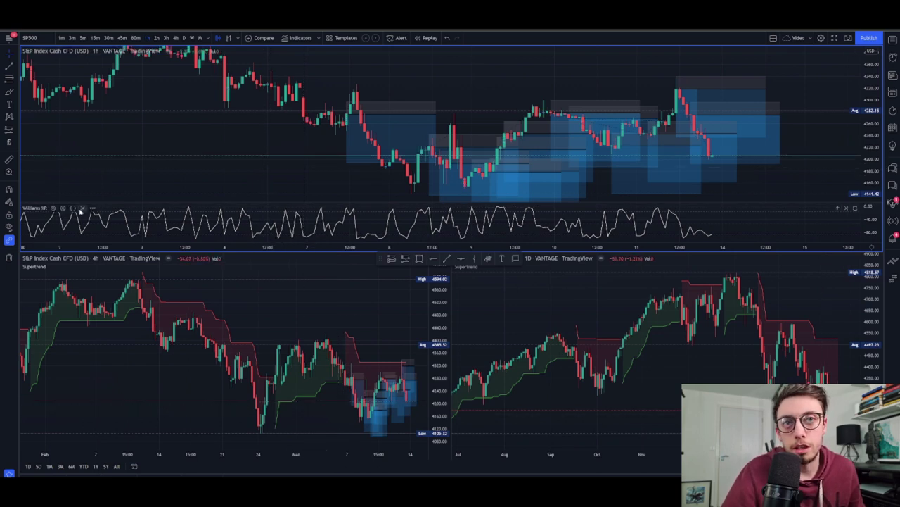
# Remove the Williams %R indicator and all short position drawings from the chart.
pyautogui.click(81, 209)
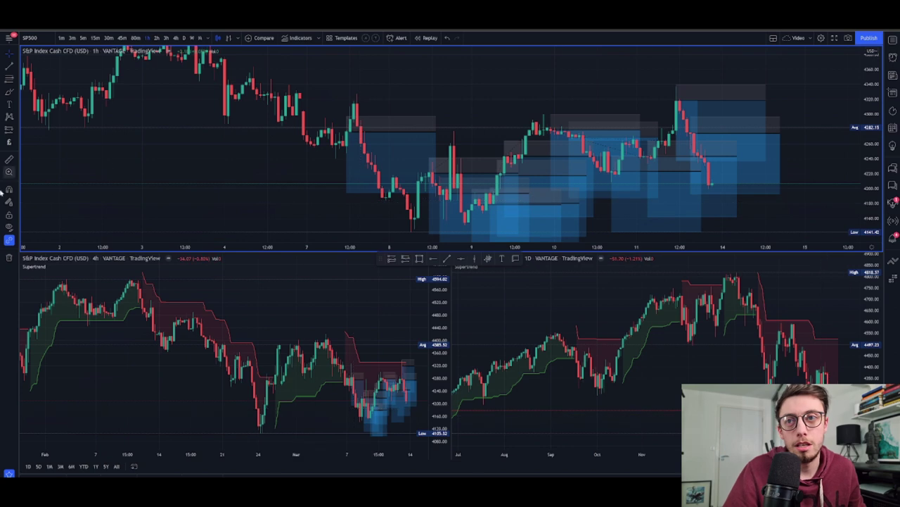
pyautogui.click(8, 259)
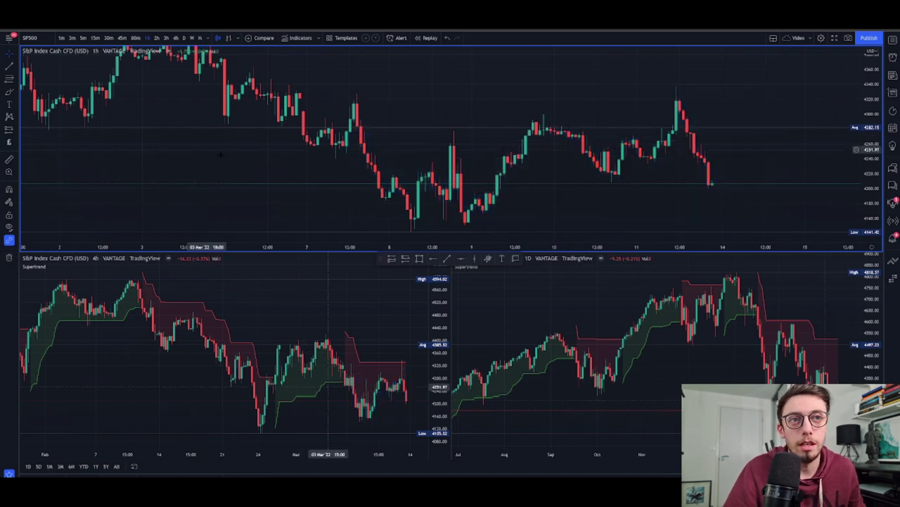
# Add the Moving Average indicator to the 1-hour chart and set its length to 20.
pyautogui.click(328, 38)
pyautogui.click(303, 38)
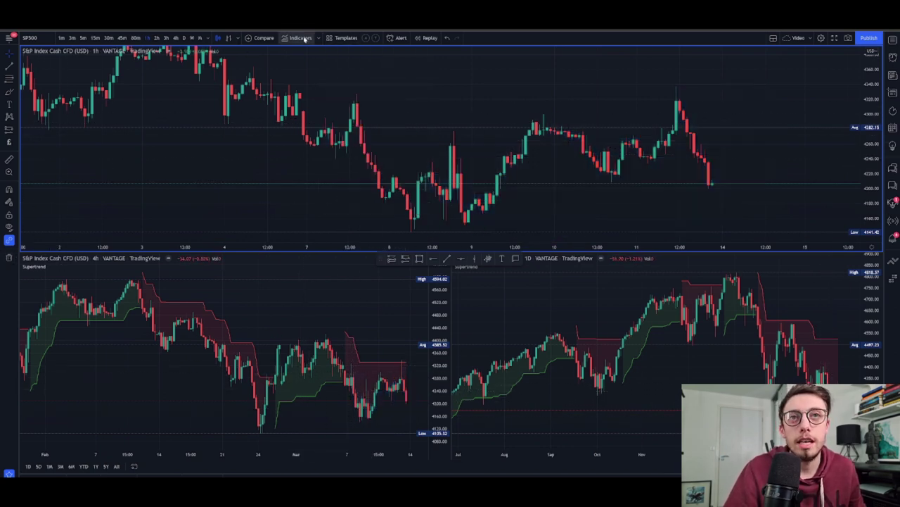
pyautogui.write('moving')
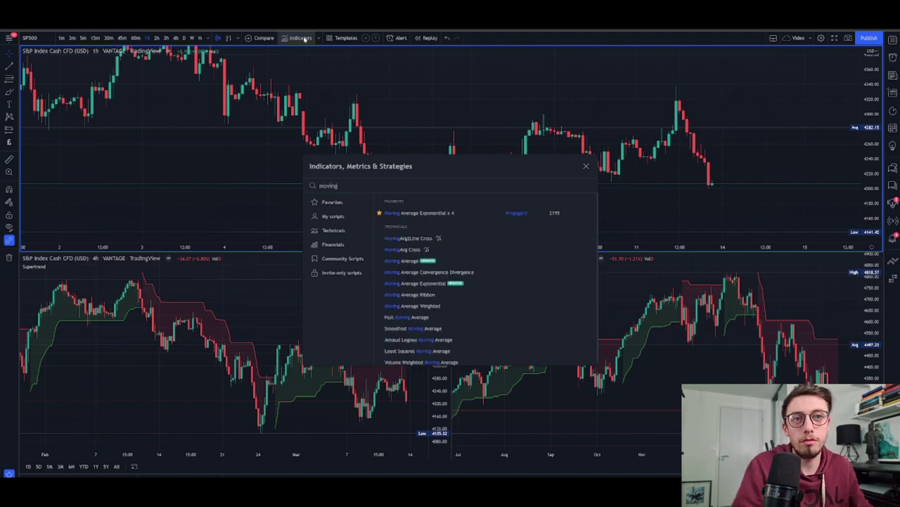
pyautogui.click(410, 260)
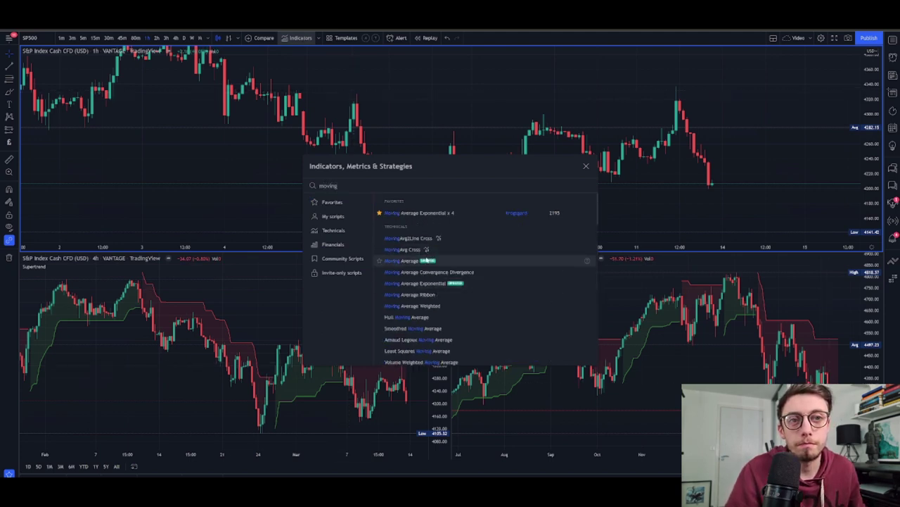
pyautogui.click(586, 166)
pyautogui.doubleClick(378, 151)
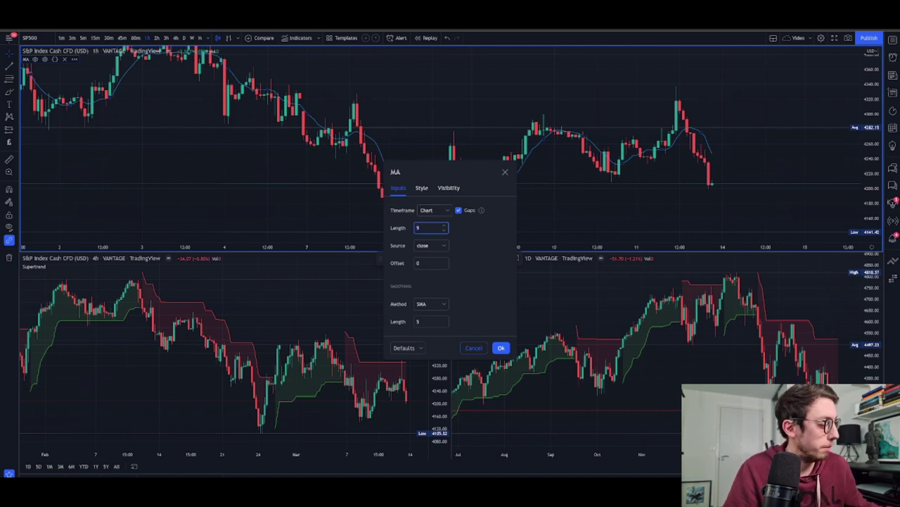
pyautogui.click(481, 259)
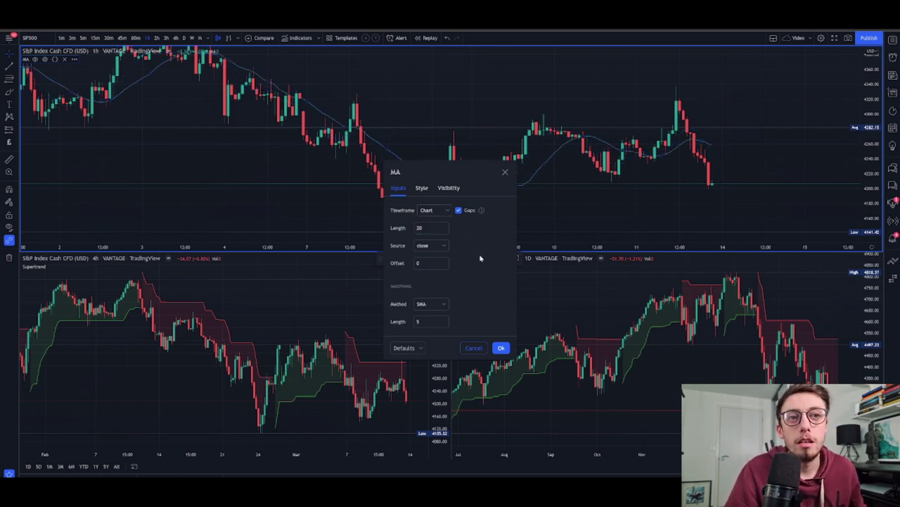
# Raise the moving average's length to 40 on the 1-hour chart and apply the setting.
pyautogui.moveTo(445, 181); pyautogui.dragTo(178, 134)
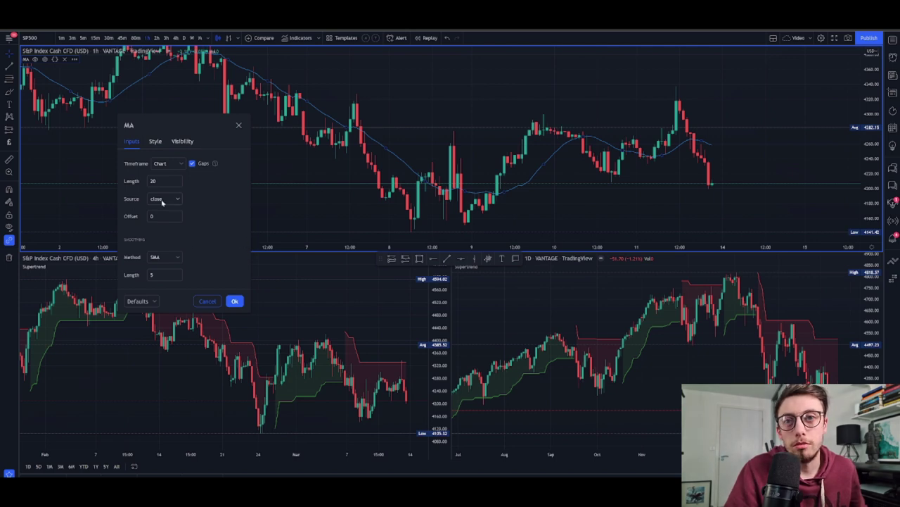
pyautogui.click(176, 180)
pyautogui.click(176, 179)
pyautogui.click(176, 179)
pyautogui.click(176, 179)
pyautogui.click(176, 180)
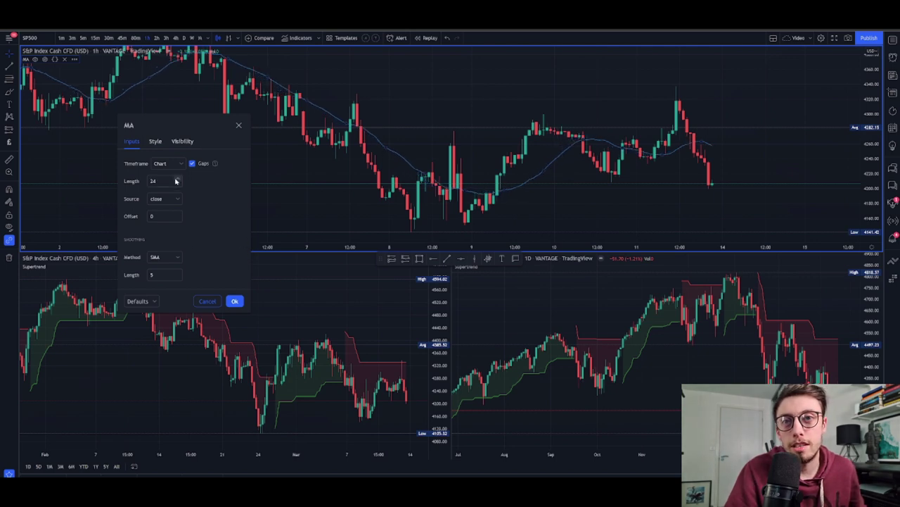
pyautogui.click(176, 180)
pyautogui.click(176, 179)
pyautogui.click(176, 180)
pyautogui.click(176, 179)
pyautogui.click(176, 180)
pyautogui.click(176, 179)
pyautogui.click(176, 180)
pyautogui.click(176, 180)
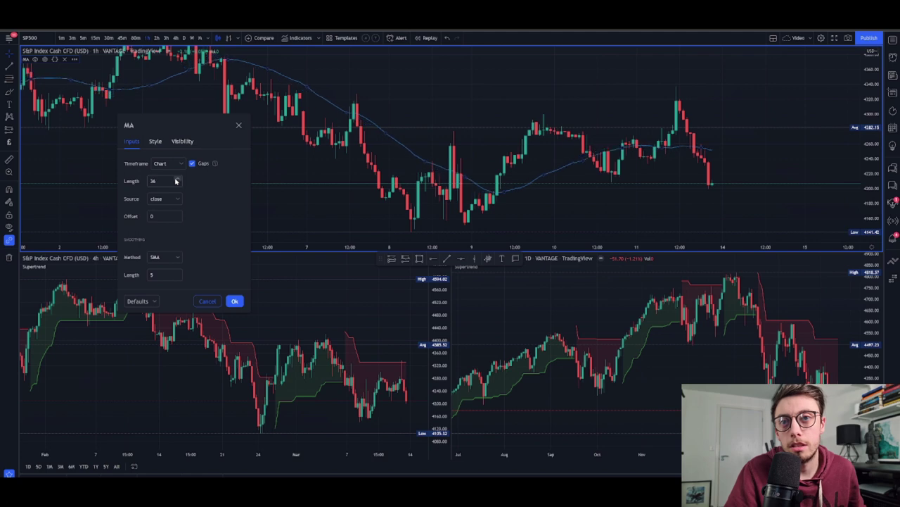
pyautogui.click(176, 179)
pyautogui.click(176, 179)
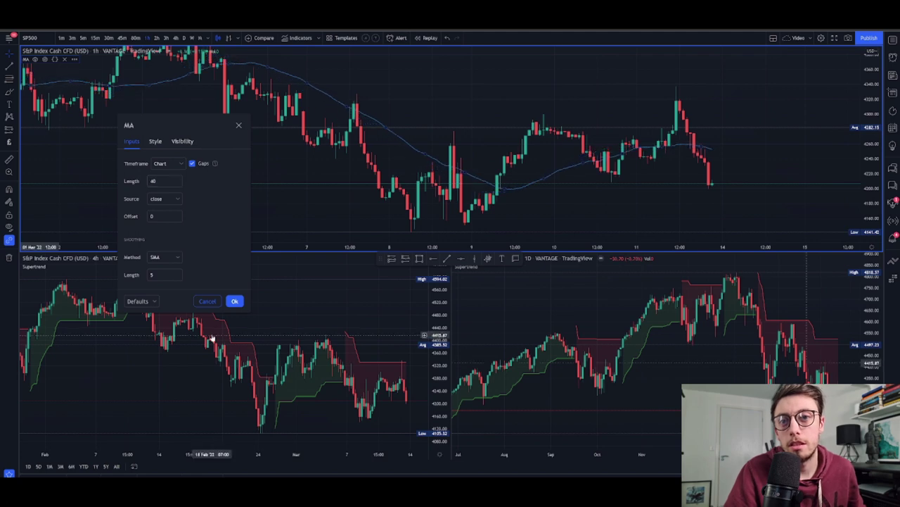
pyautogui.click(234, 301)
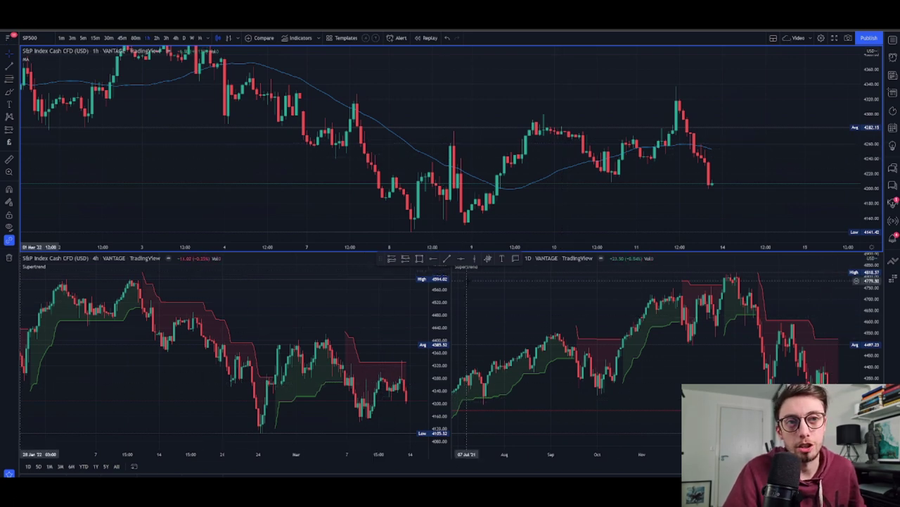
# Examine how 1-hour price reacts at the moving average through February and March, compared with the 4-hour and daily Supertrend.
pyautogui.moveTo(344, 100); pyautogui.dragTo(468, 148)
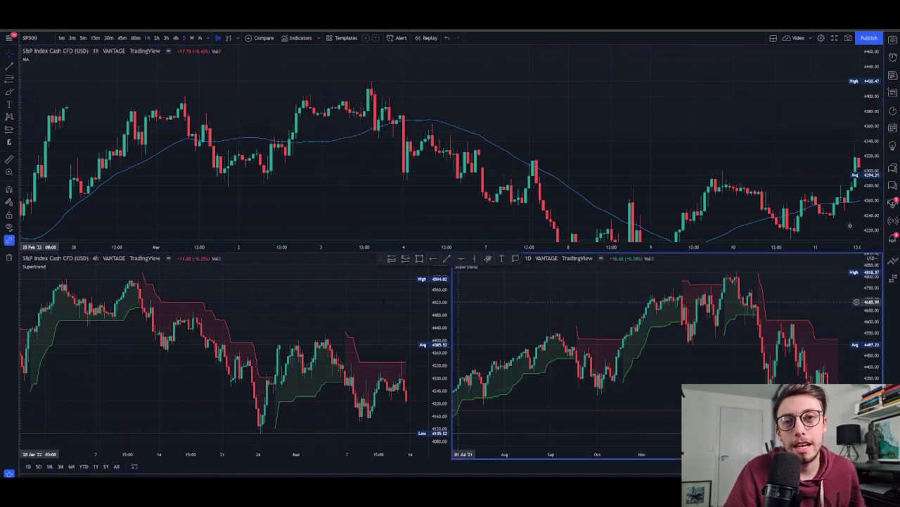
pyautogui.click(436, 302)
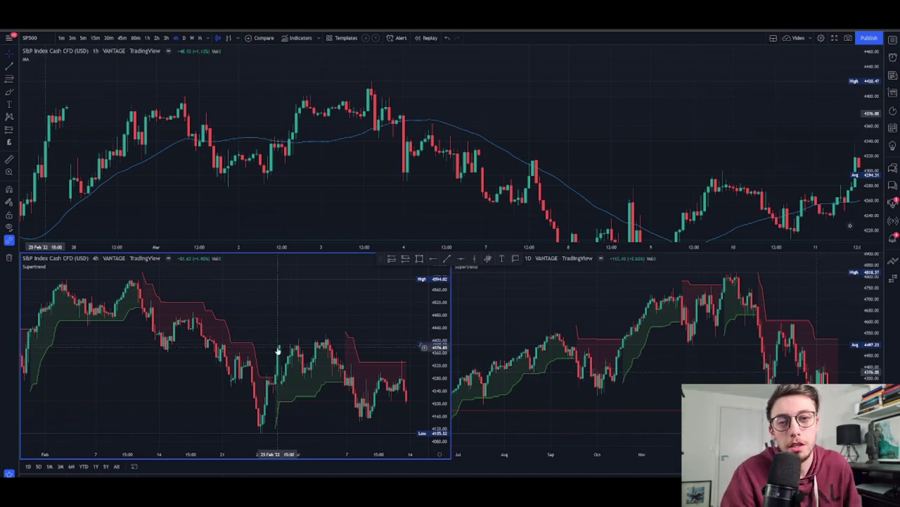
pyautogui.moveTo(231, 169); pyautogui.dragTo(621, 130)
pyautogui.moveTo(302, 124); pyautogui.dragTo(436, 93)
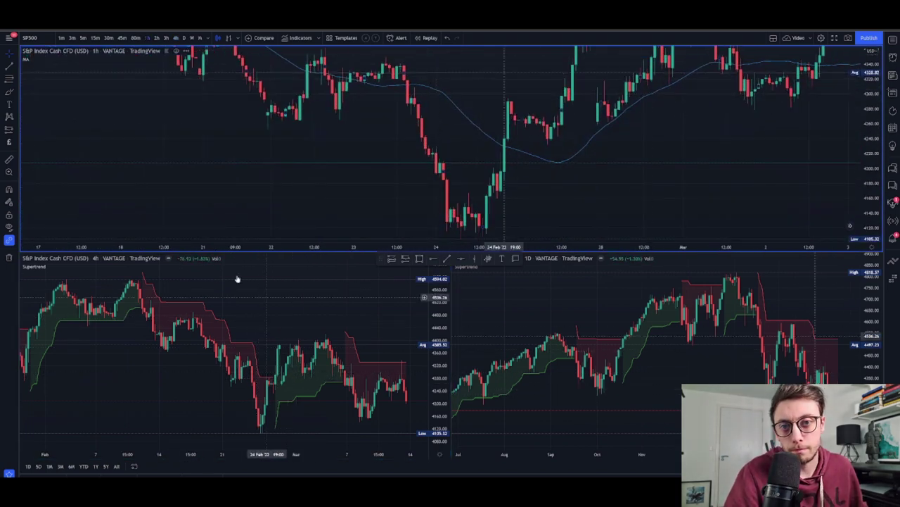
pyautogui.moveTo(238, 190); pyautogui.dragTo(330, 277)
pyautogui.hscroll(-3, 250, 199)
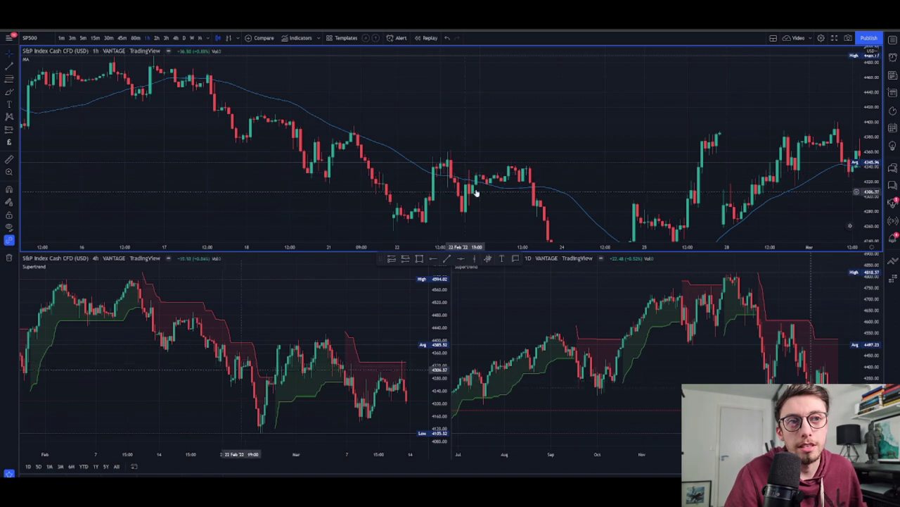
pyautogui.hscroll(-5, 422, 165)
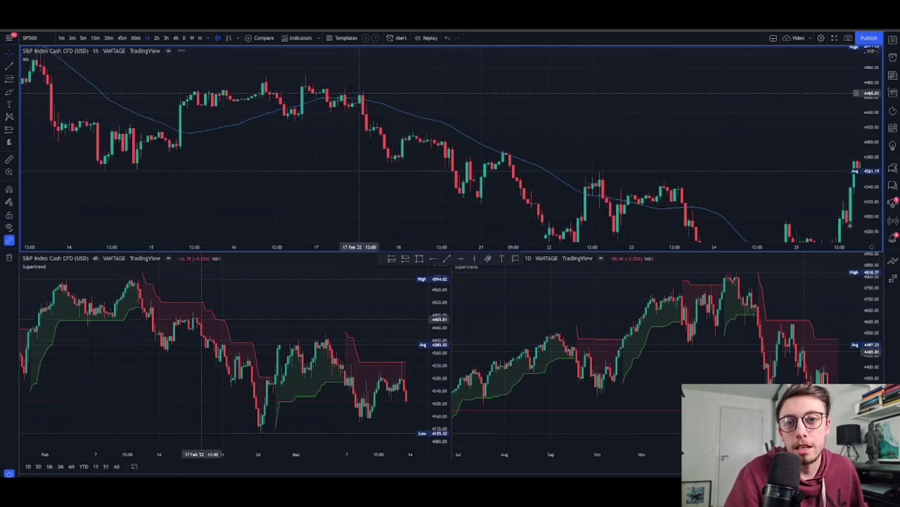
pyautogui.hscroll(-5, 372, 176)
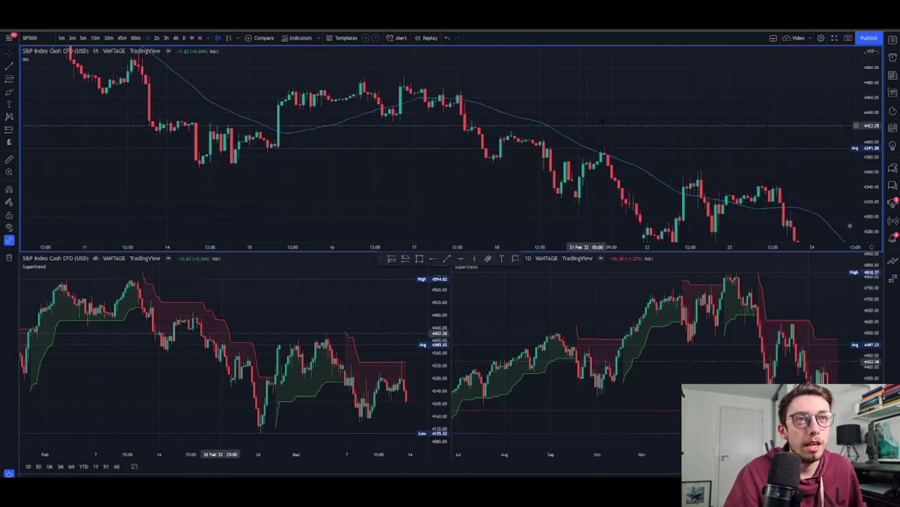
pyautogui.moveTo(569, 129); pyautogui.dragTo(498, 97)
pyautogui.hscroll(10, 498, 97)
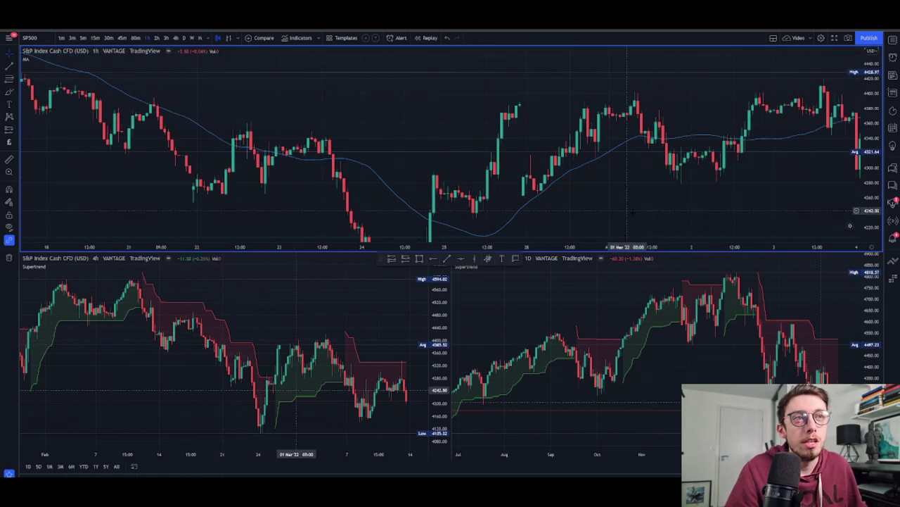
pyautogui.hscroll(10, 407, 170)
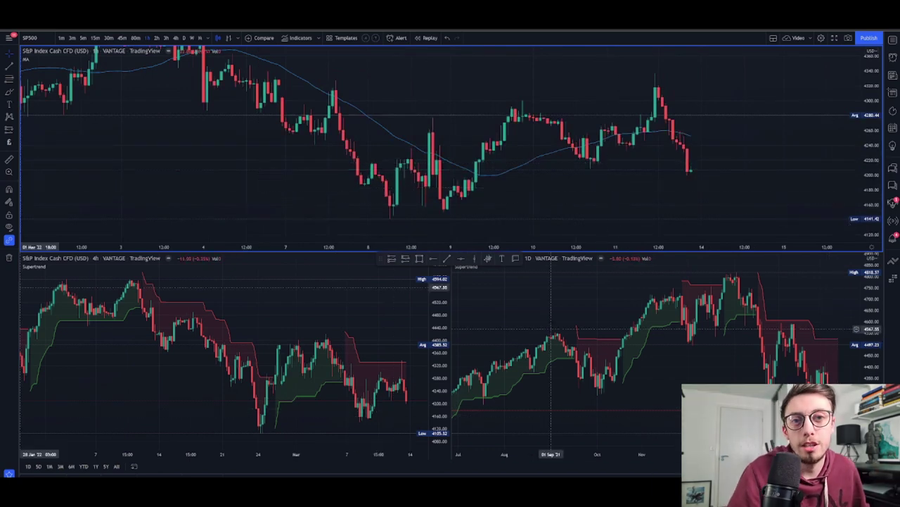
pyautogui.click(422, 331)
pyautogui.click(482, 329)
pyautogui.click(321, 338)
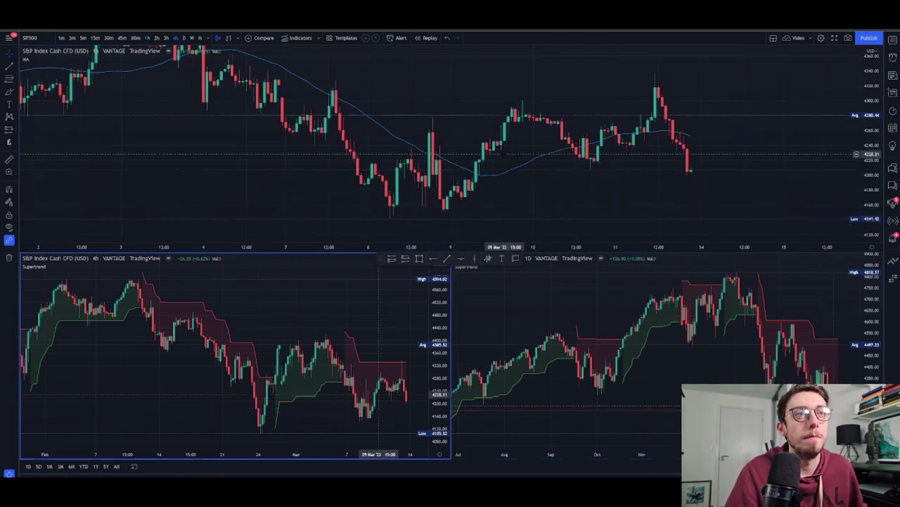